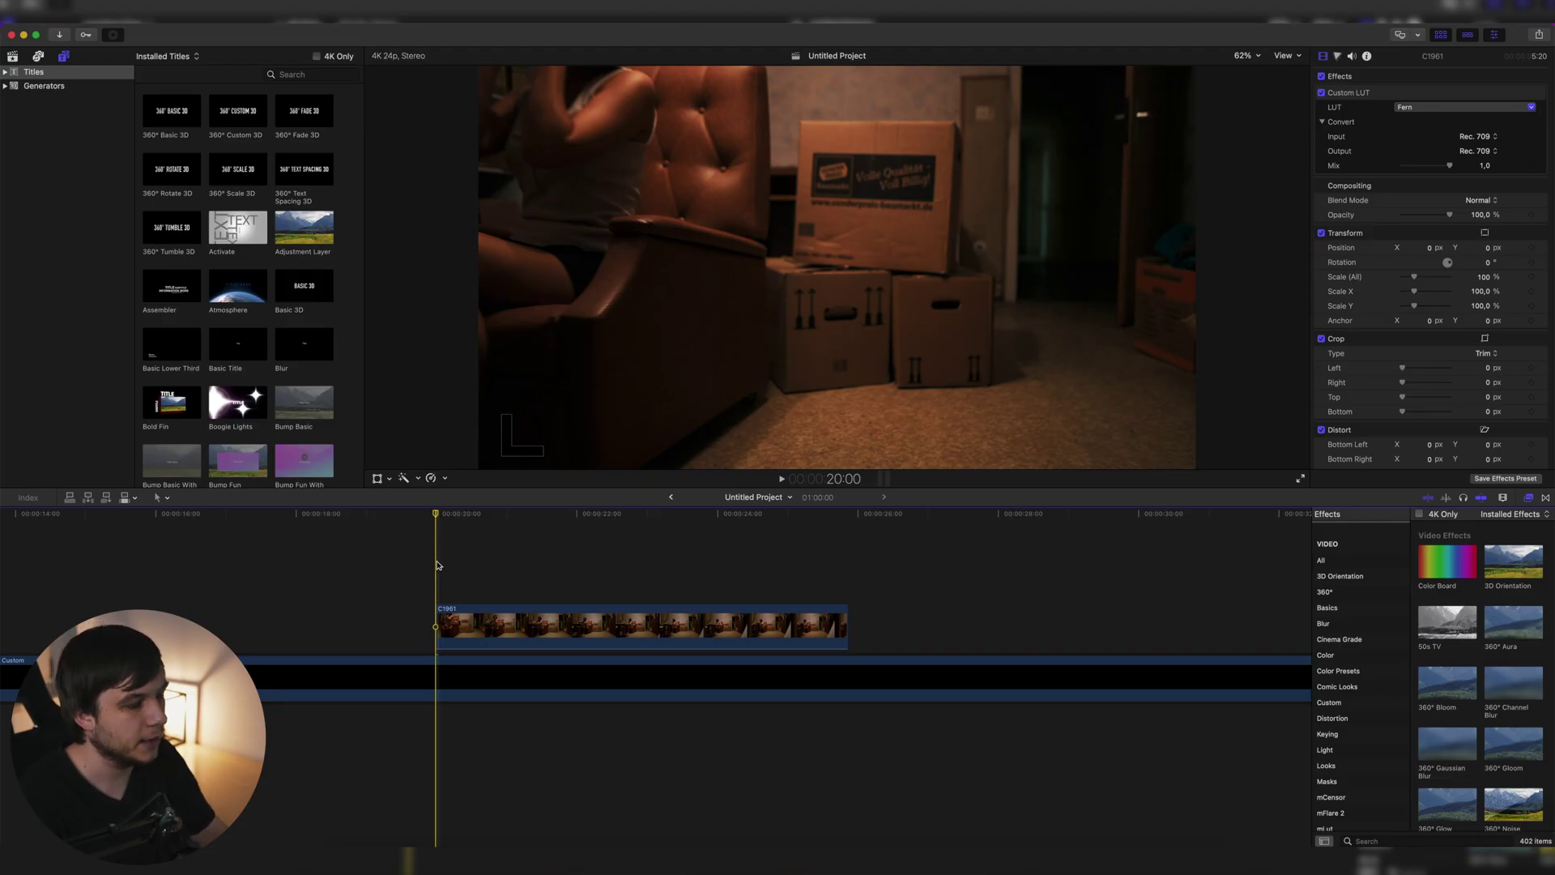
# - Add an object tracker to the box clip, fit it over the label, and analyze the movement
pyautogui.click(489, 626)
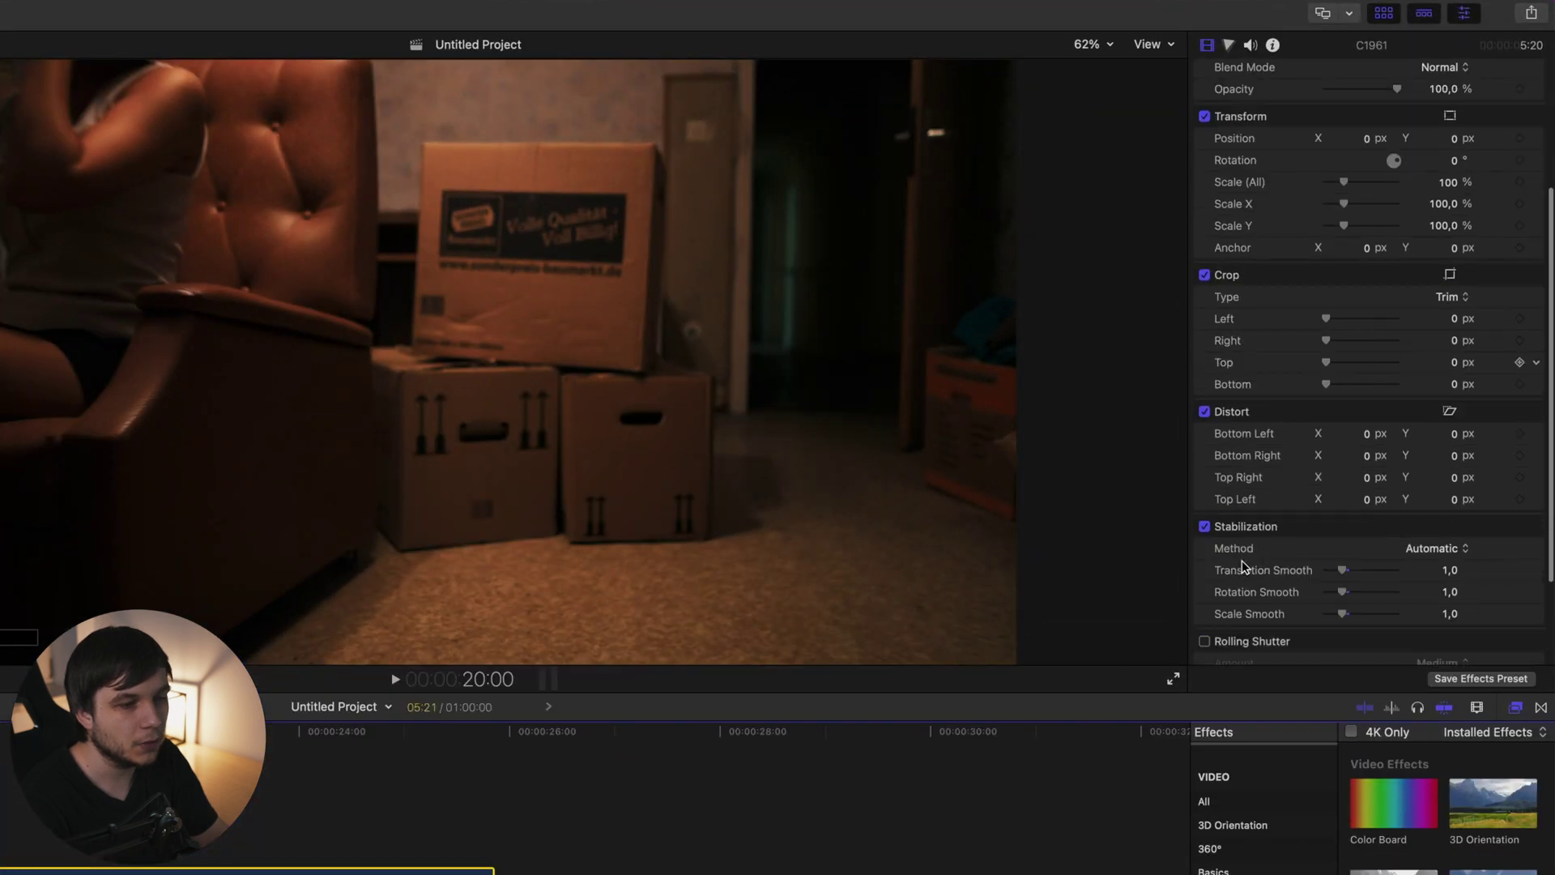
pyautogui.scroll(-4, 1223, 567)
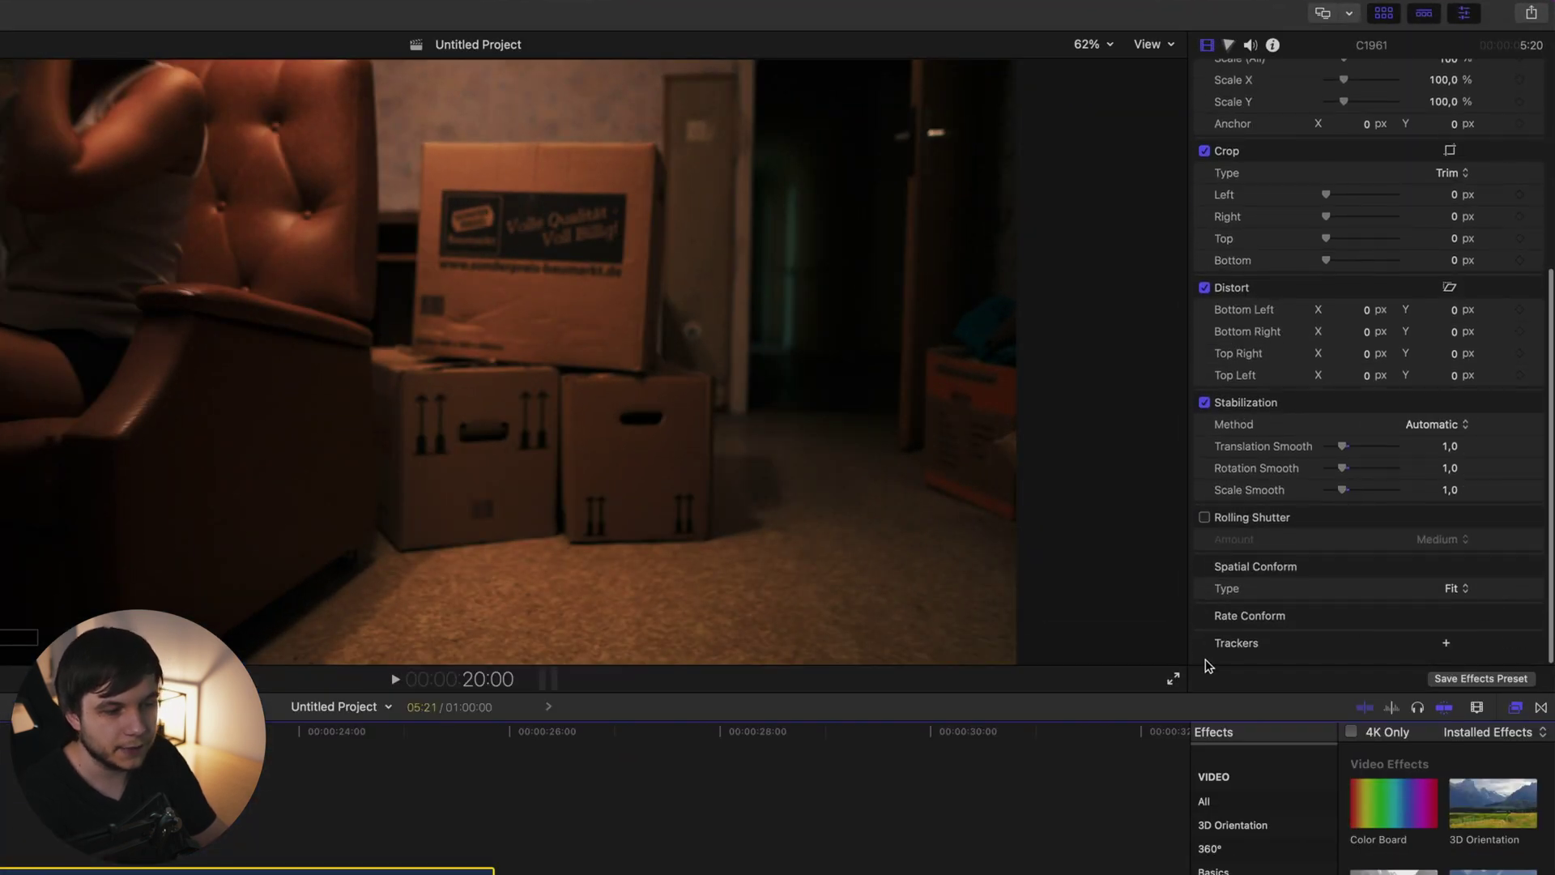
pyautogui.click(1446, 643)
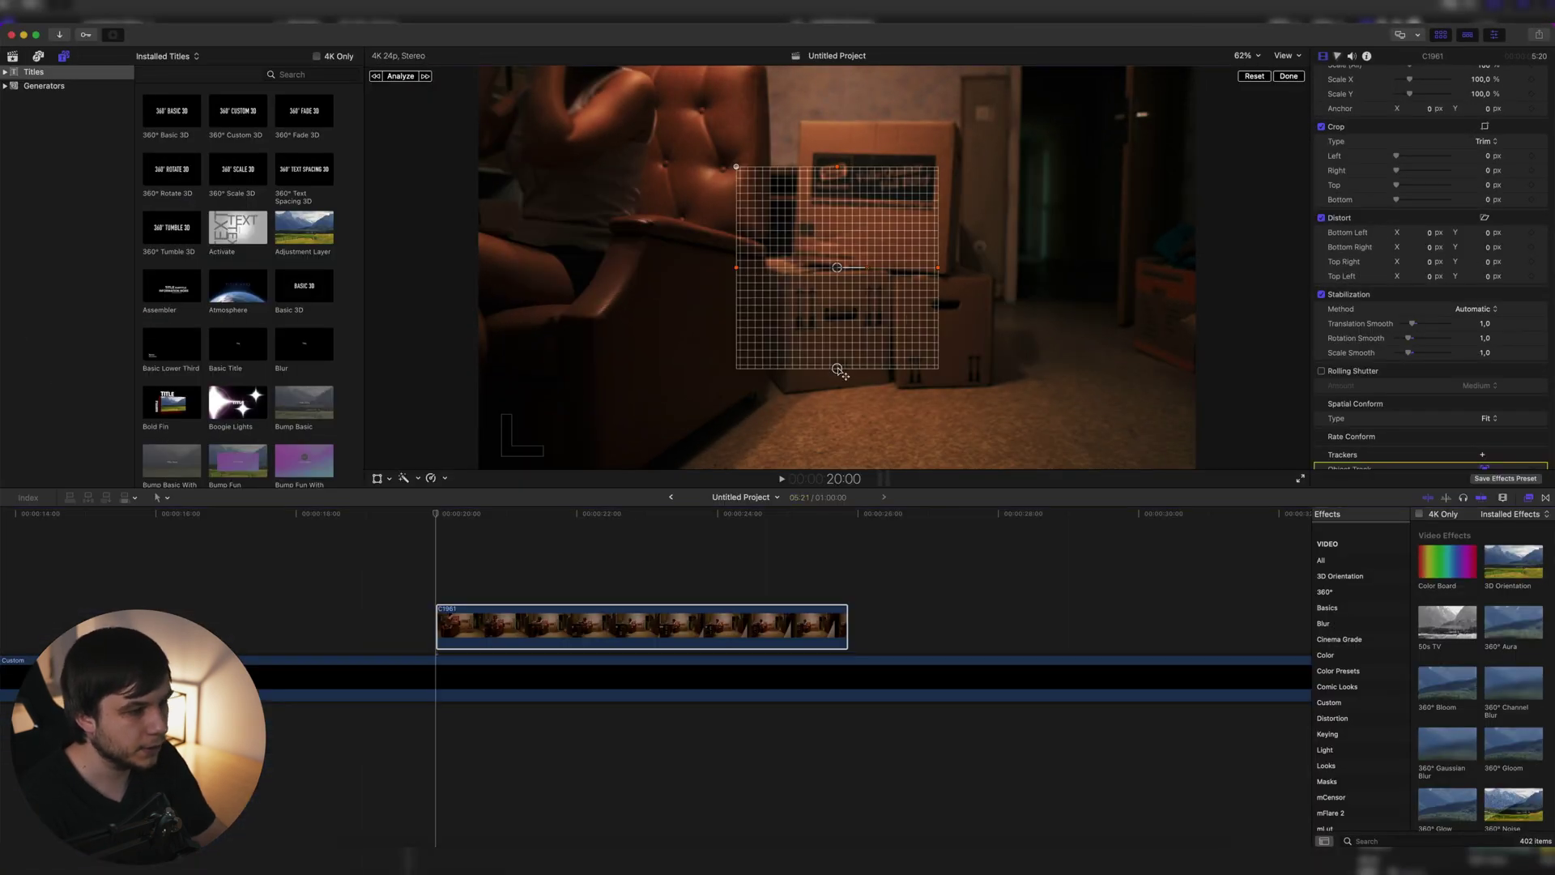
pyautogui.moveTo(837, 370); pyautogui.dragTo(845, 200)
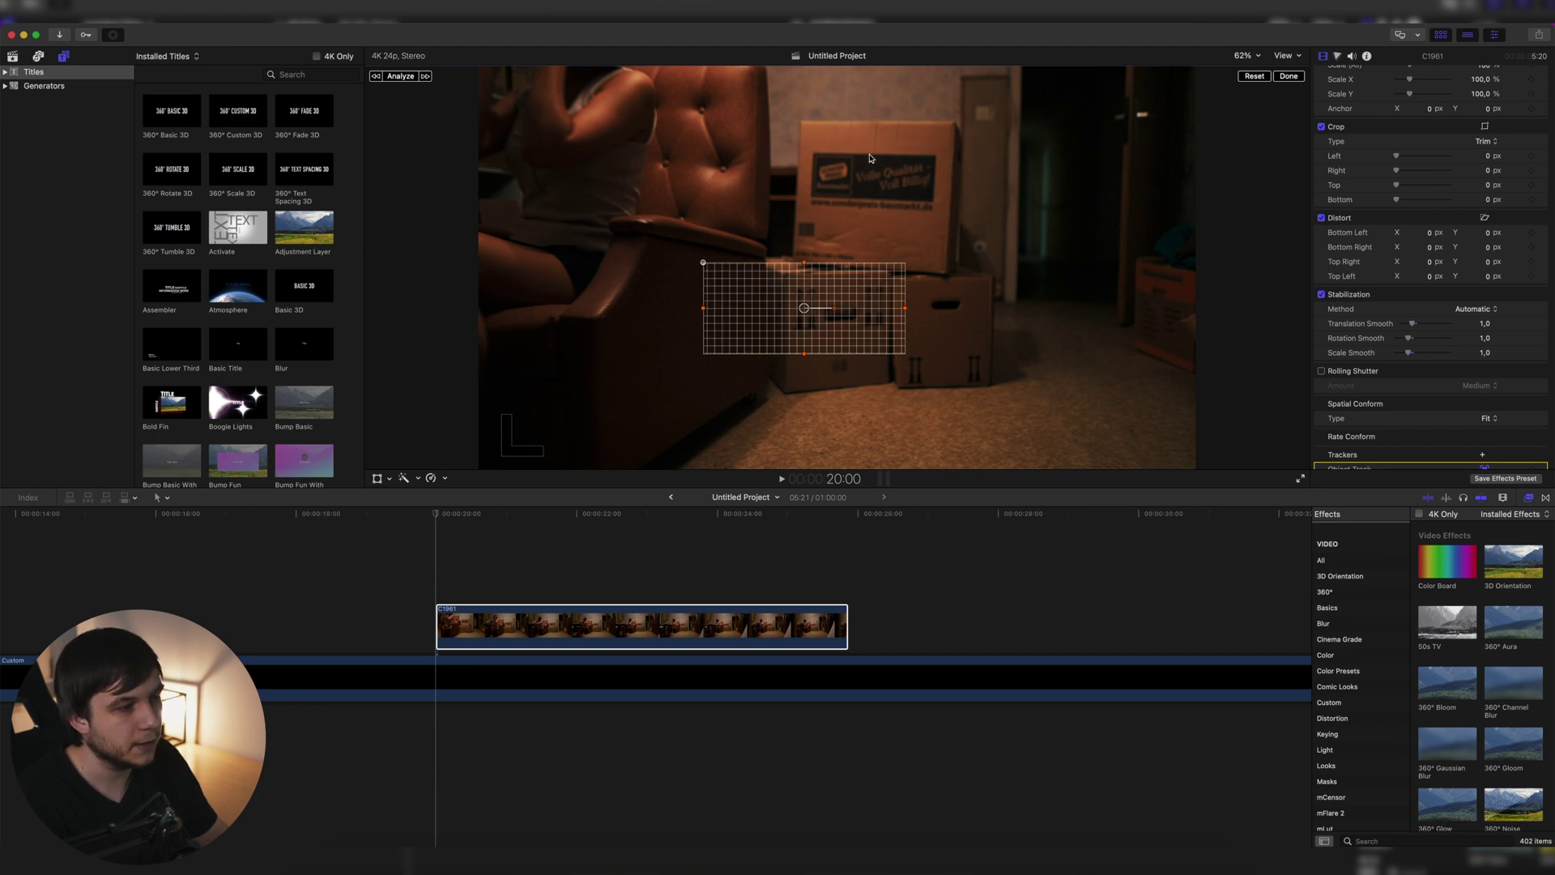
pyautogui.moveTo(810, 296); pyautogui.dragTo(876, 166)
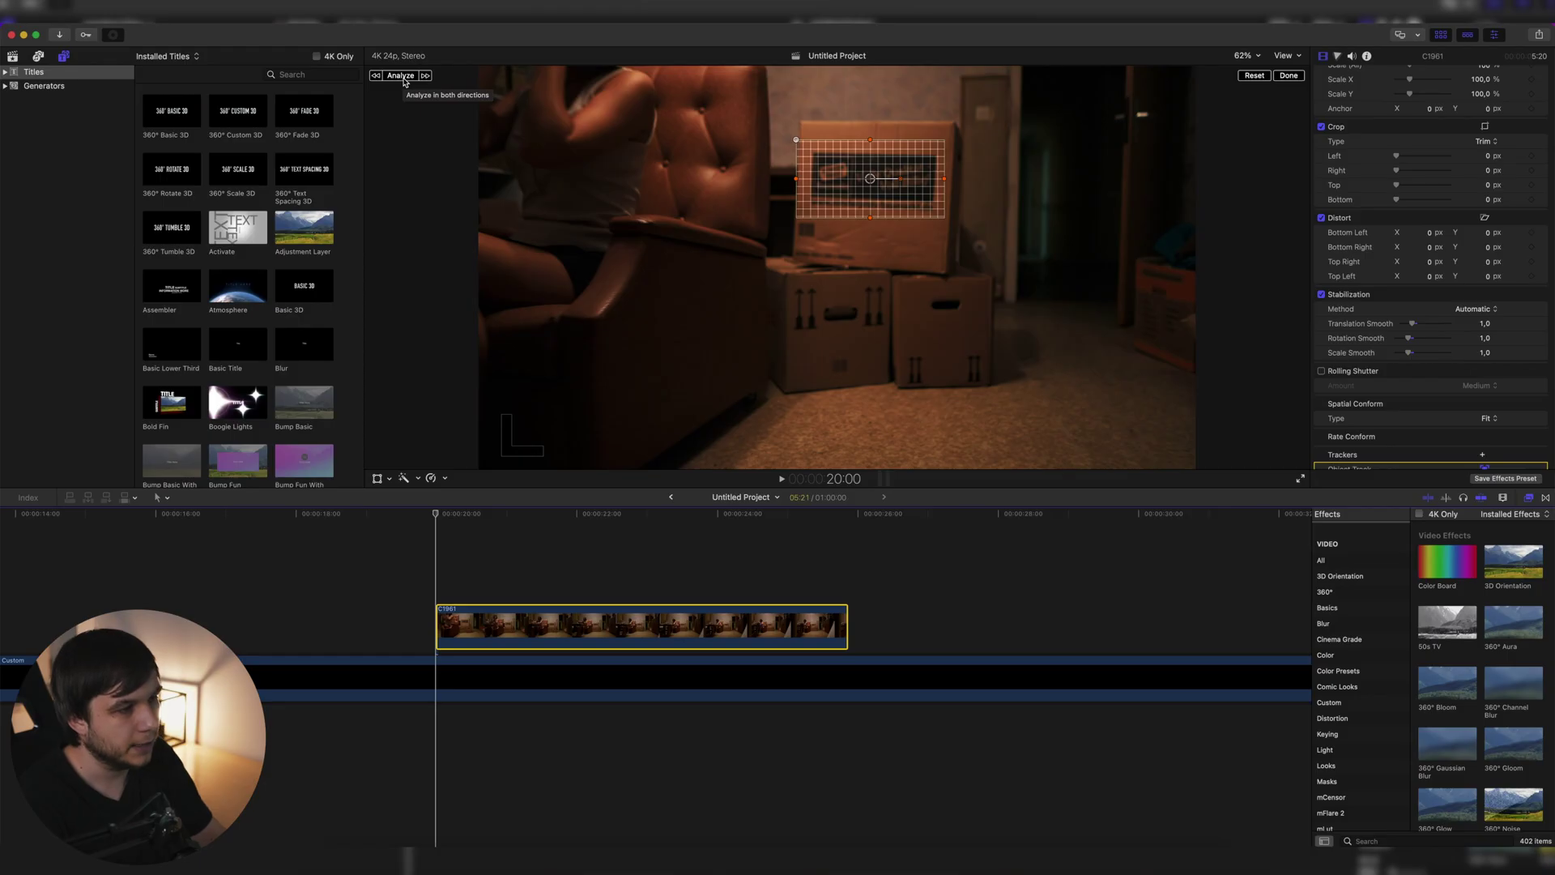
pyautogui.click(402, 77)
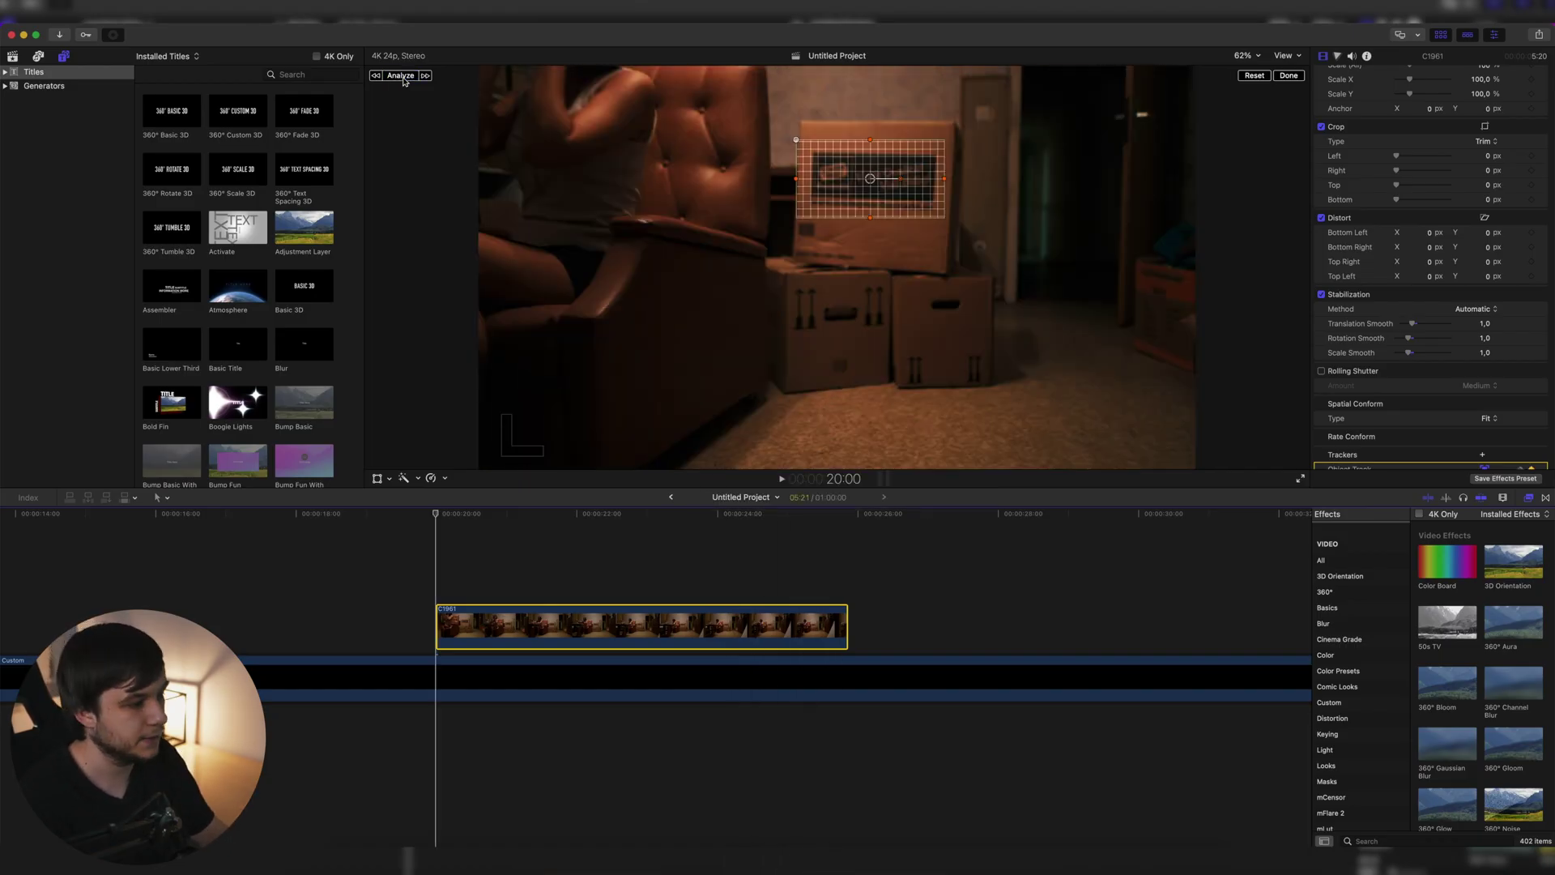
pyautogui.click(432, 341)
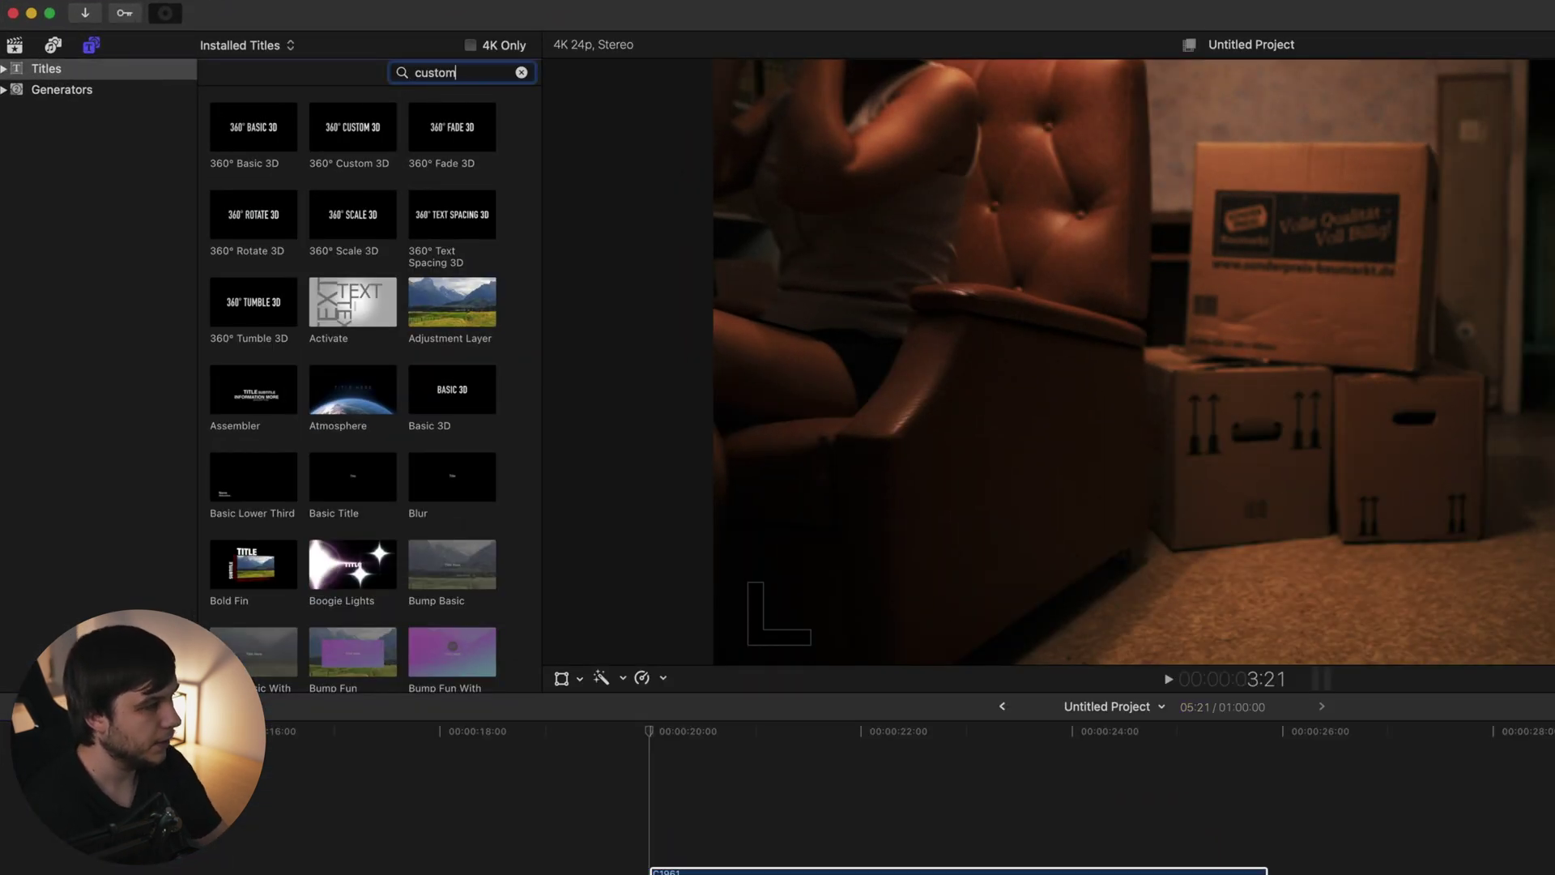
# - Place the Custom title above the box clip, extend it to the clip's length, and move it onto the box
pyautogui.moveTo(363, 154); pyautogui.dragTo(683, 843)
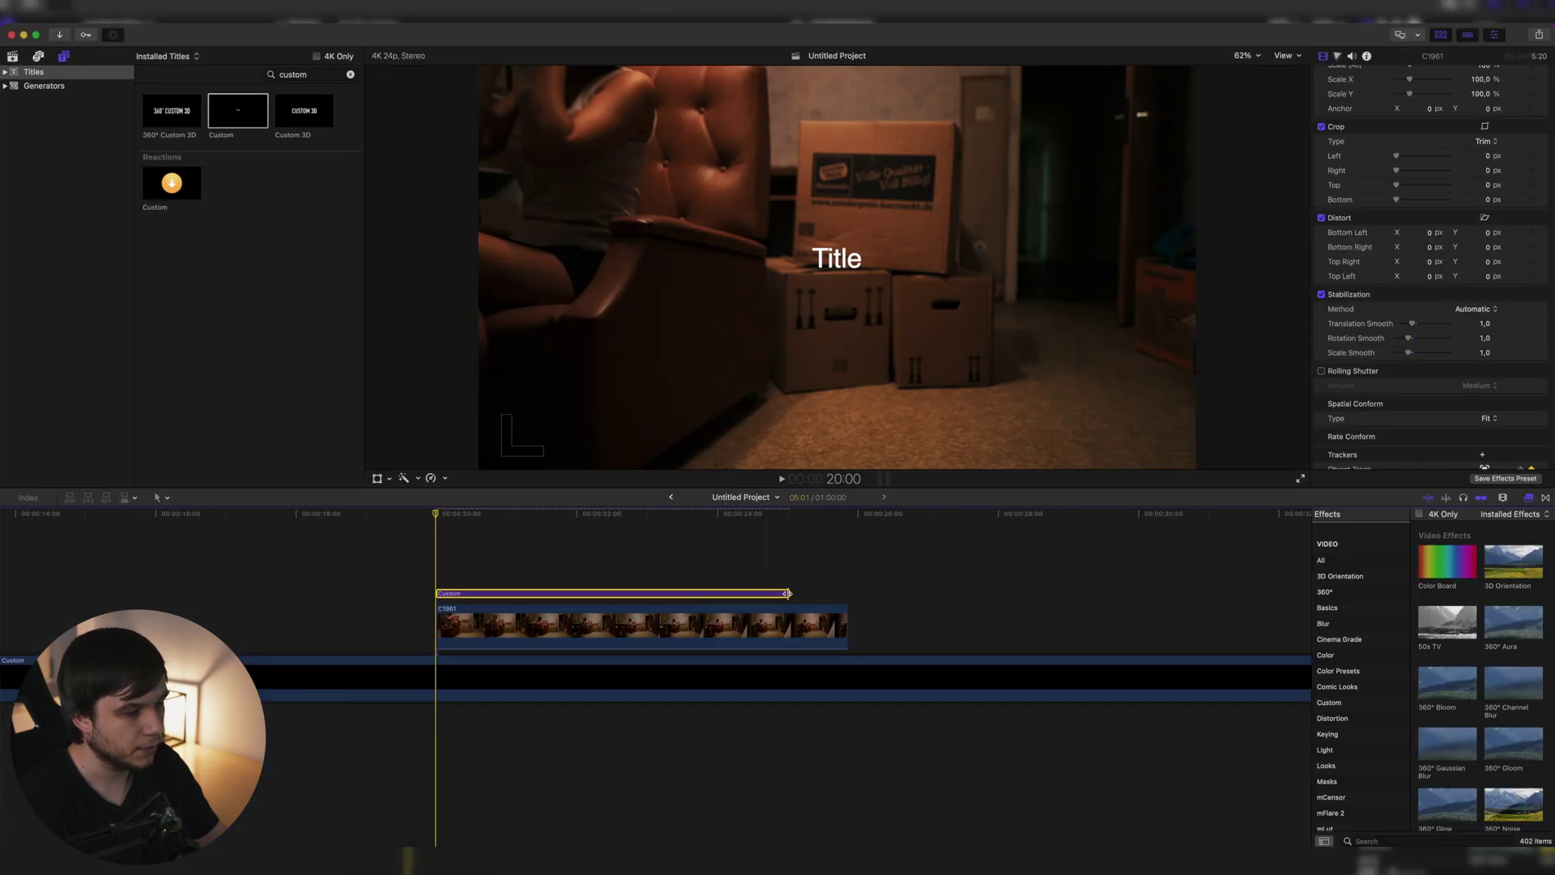
pyautogui.moveTo(787, 594); pyautogui.dragTo(848, 594)
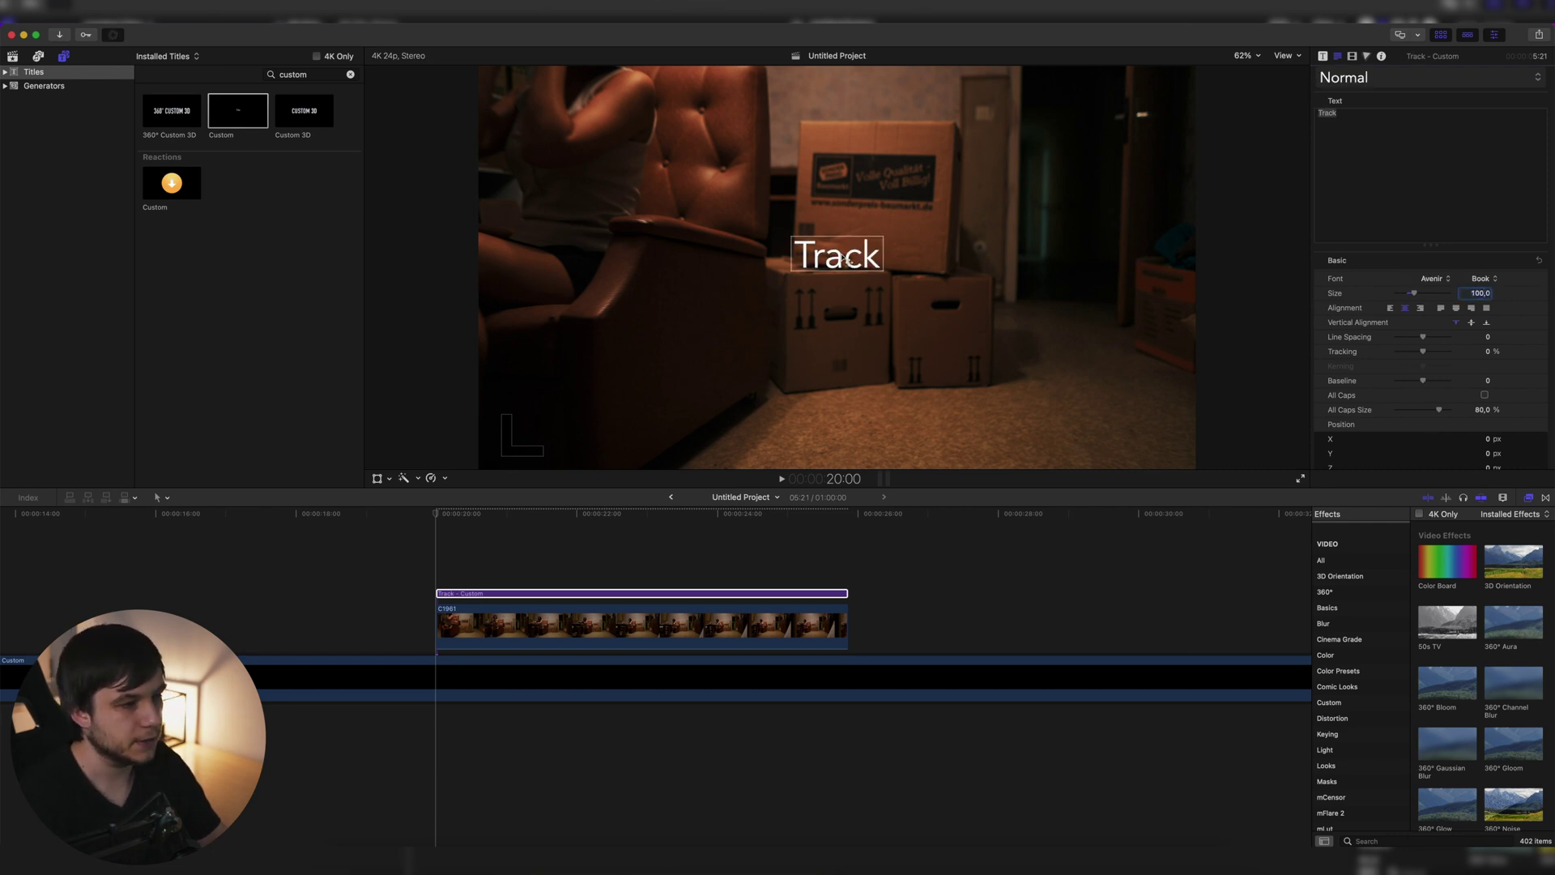
pyautogui.moveTo(843, 259); pyautogui.dragTo(889, 195)
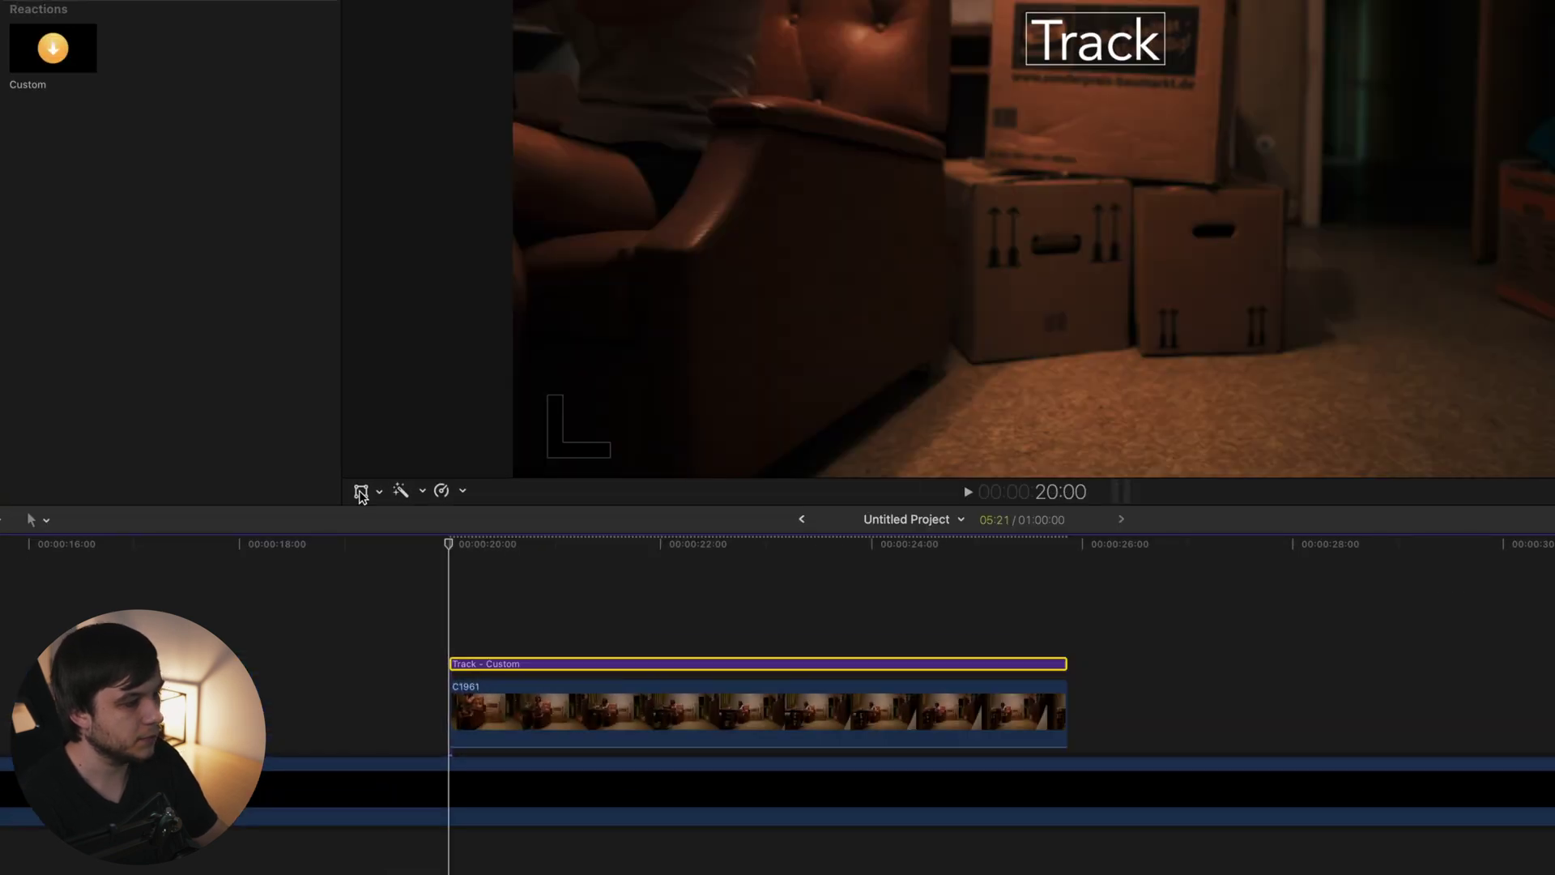
# - Attach the Track title to the box's Object Track using the Transform on-screen control
pyautogui.click(361, 493)
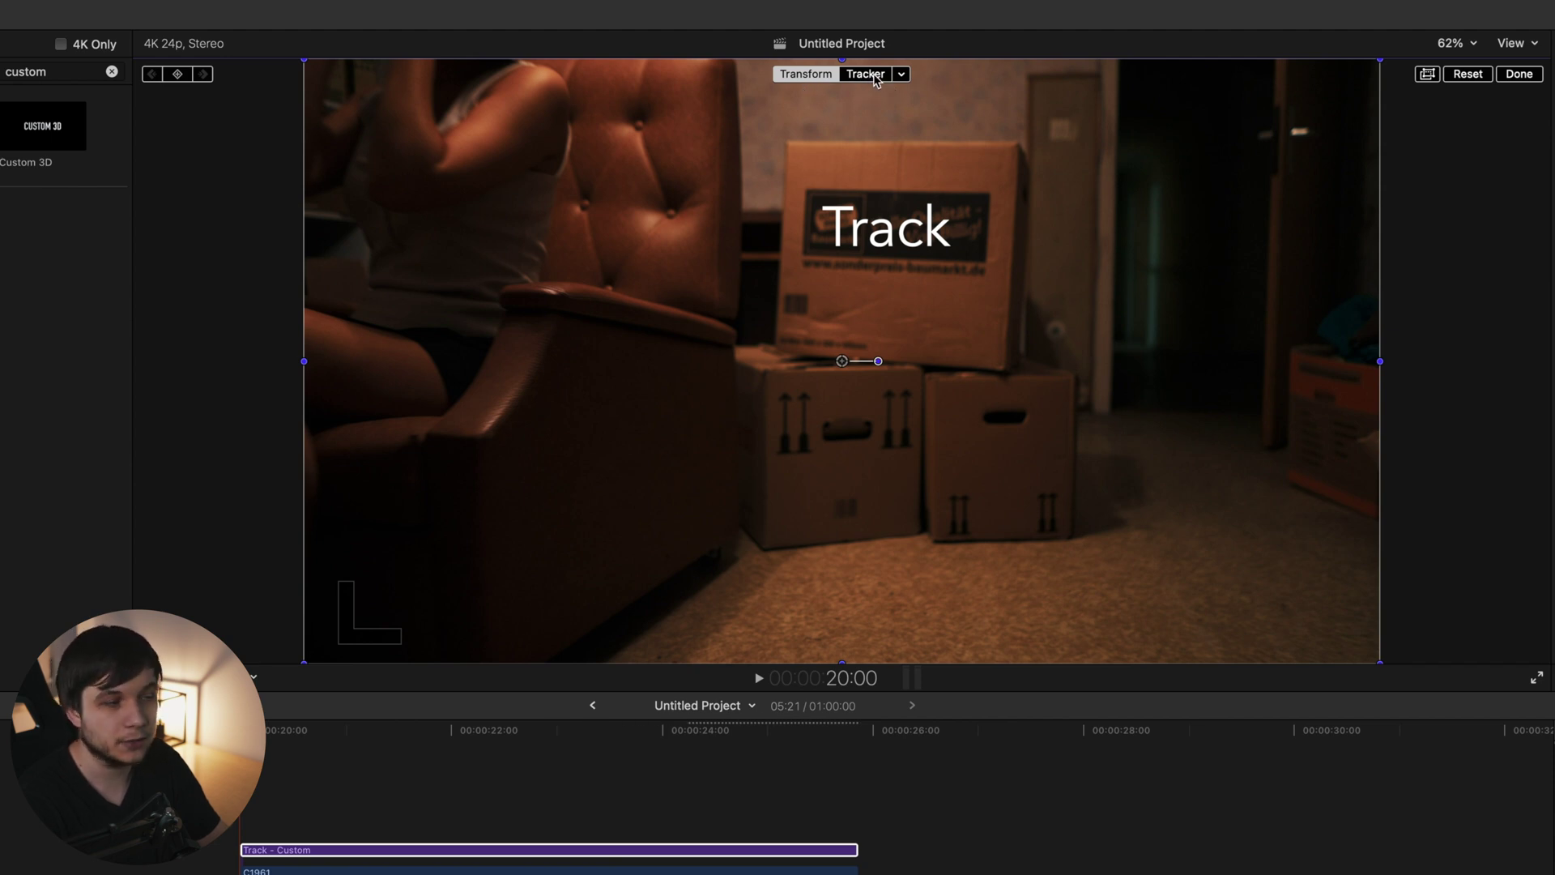
pyautogui.click(902, 74)
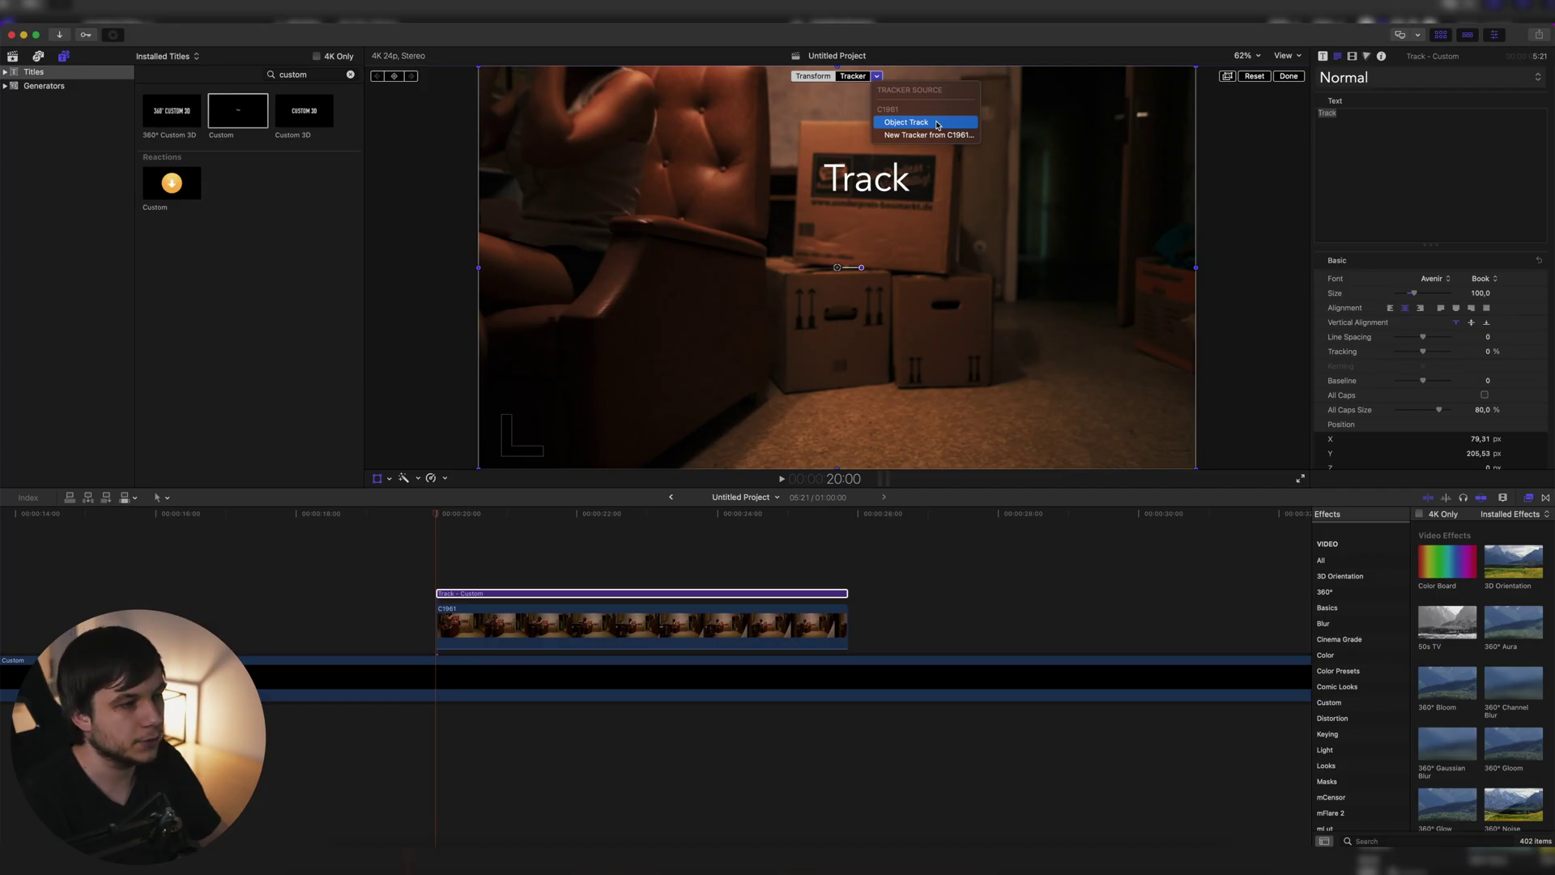
pyautogui.click(937, 125)
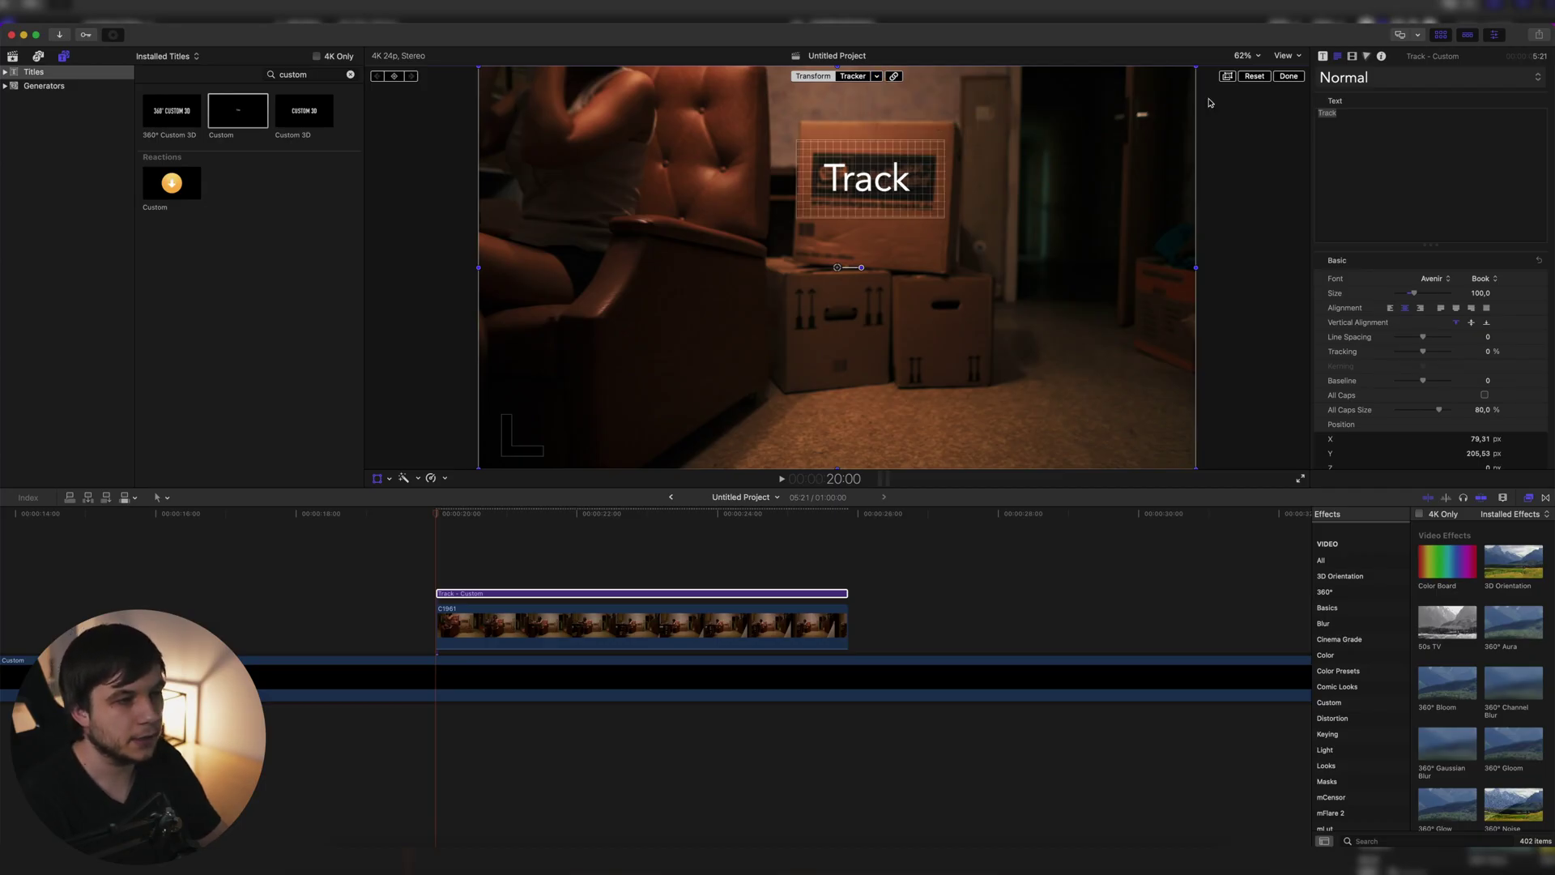
pyautogui.click(1288, 77)
# - Deselect the title and play the clip to check that the title follows the box
pyautogui.click(441, 551)
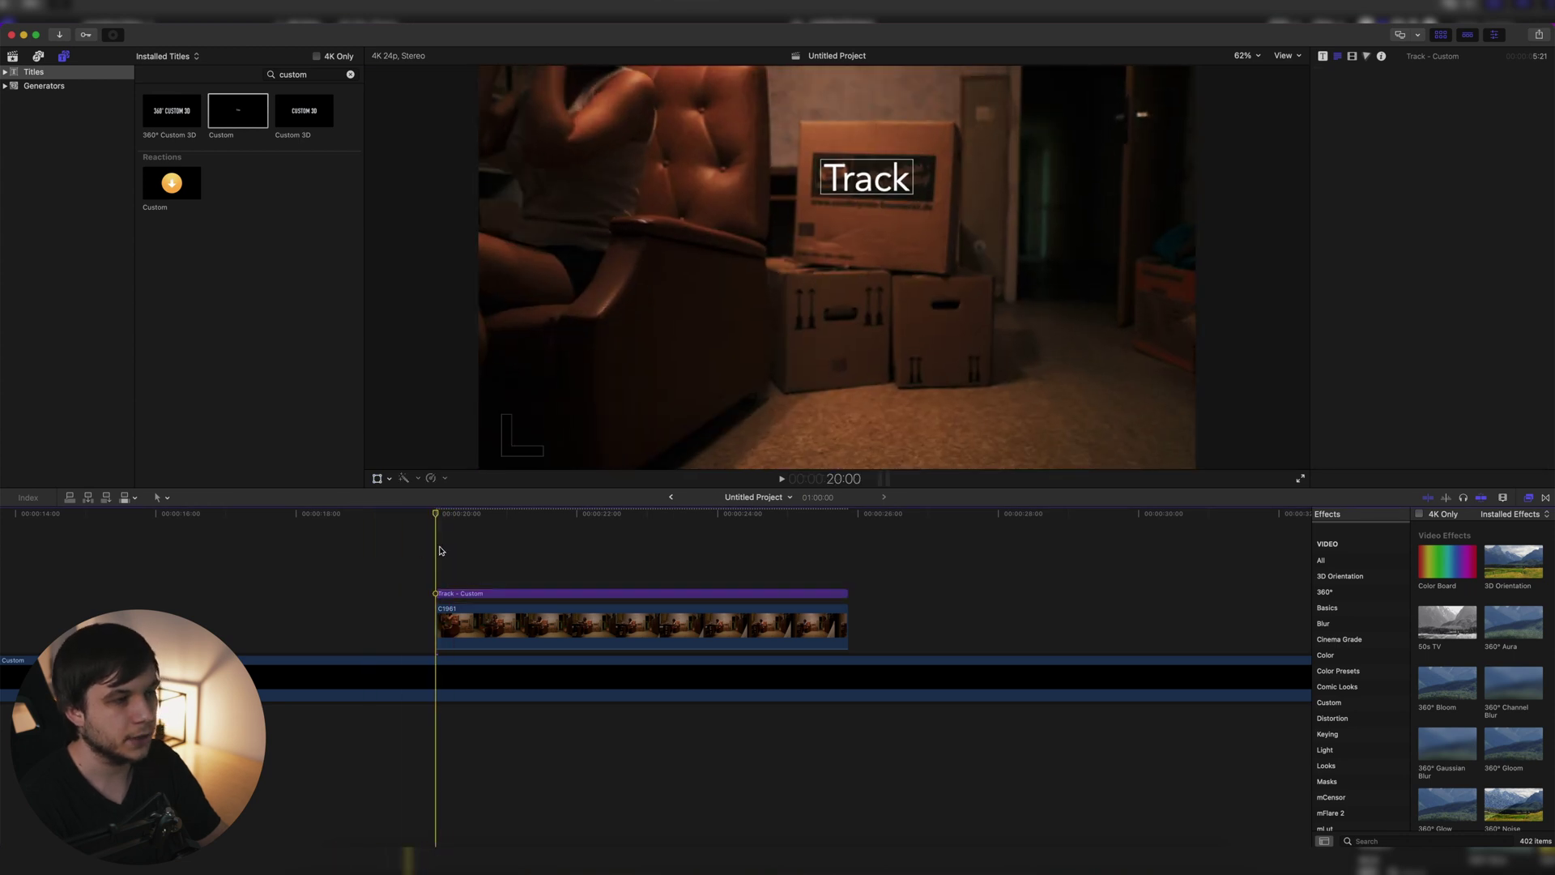
pyautogui.press('space')
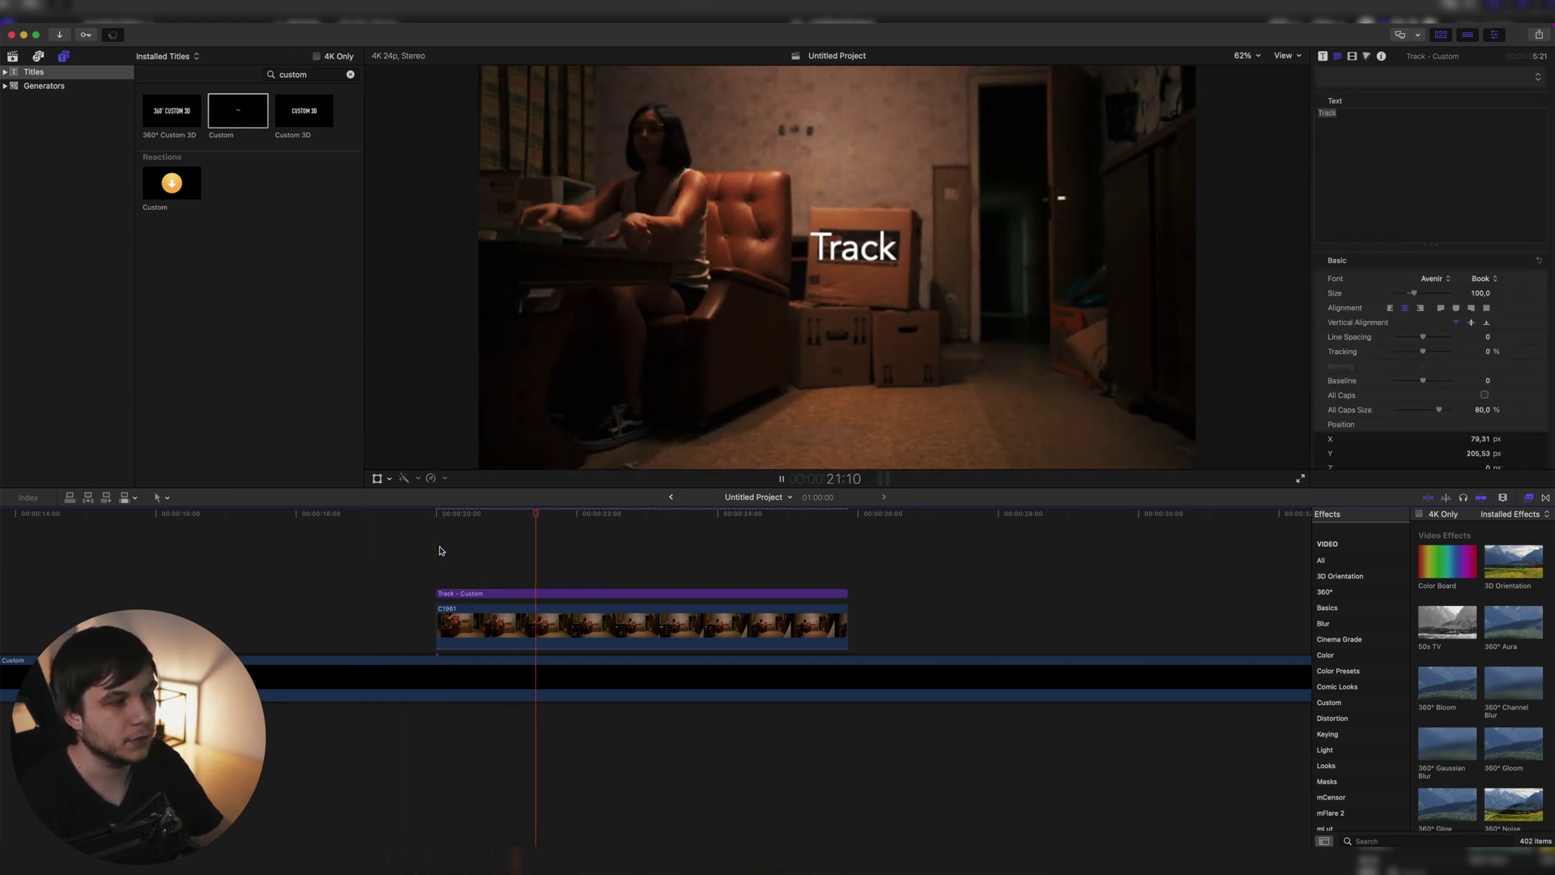
pyautogui.press('space')
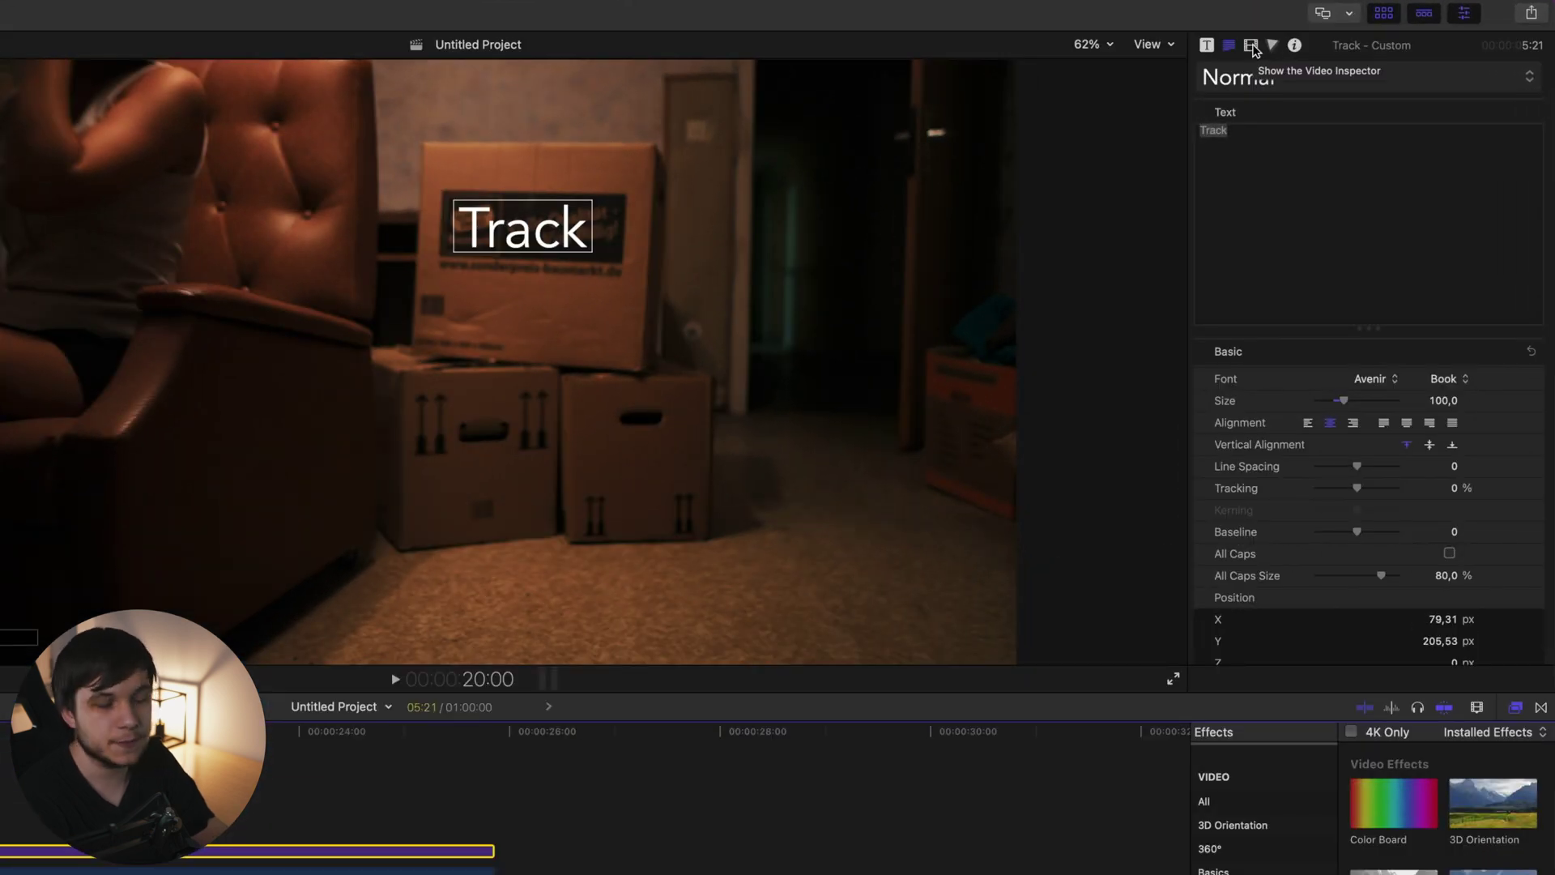
# - Toggle the title's scale tracking on and back off, then disable rotation tracking in the Video inspector
pyautogui.click(1252, 47)
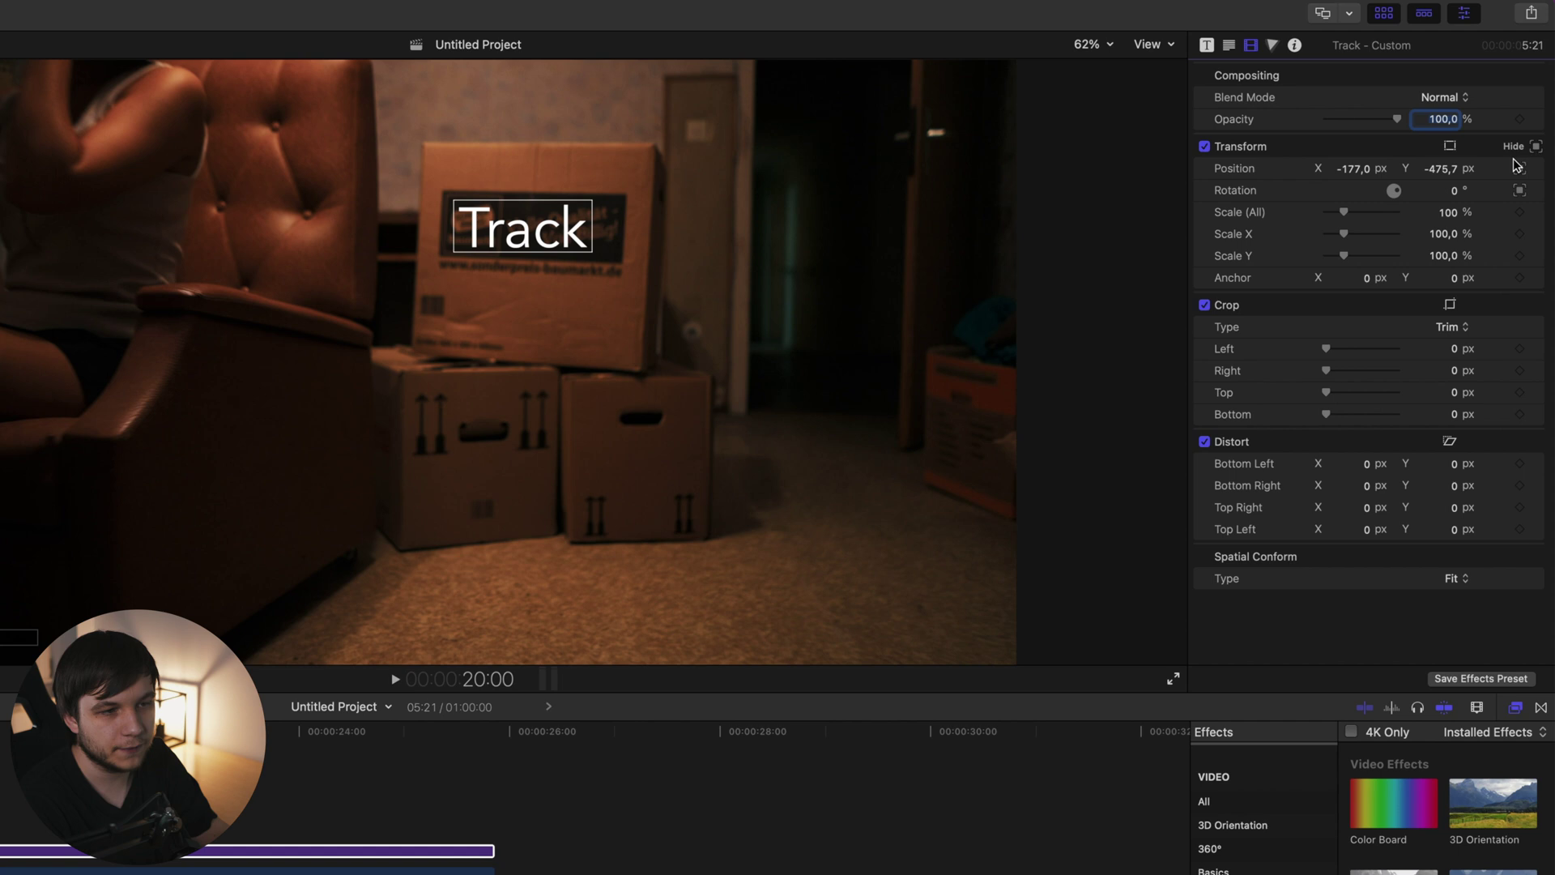
pyautogui.click(1537, 147)
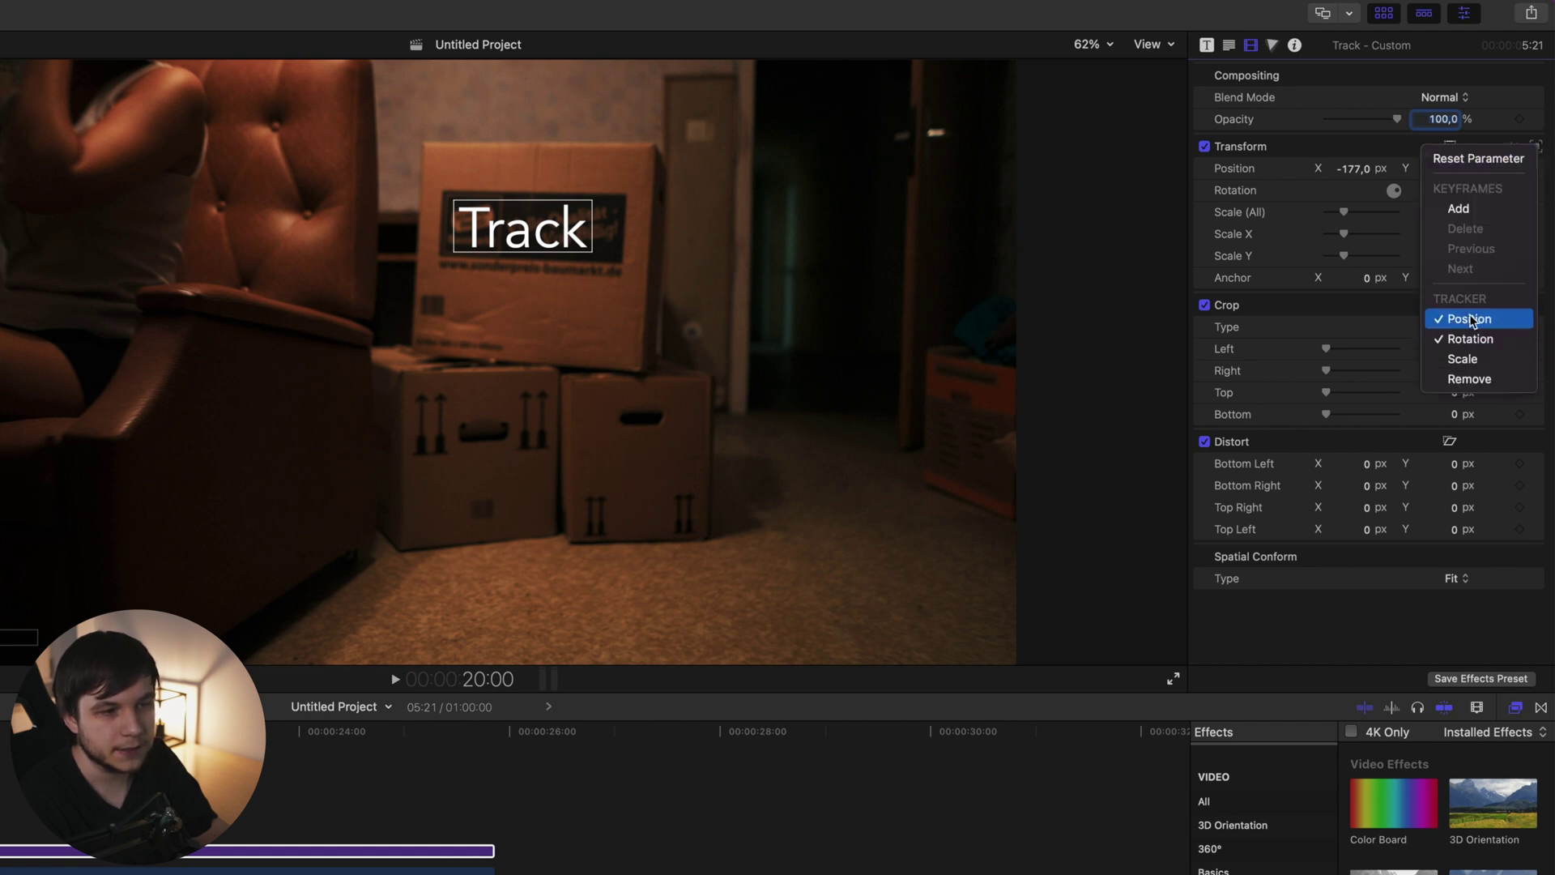
pyautogui.click(1468, 356)
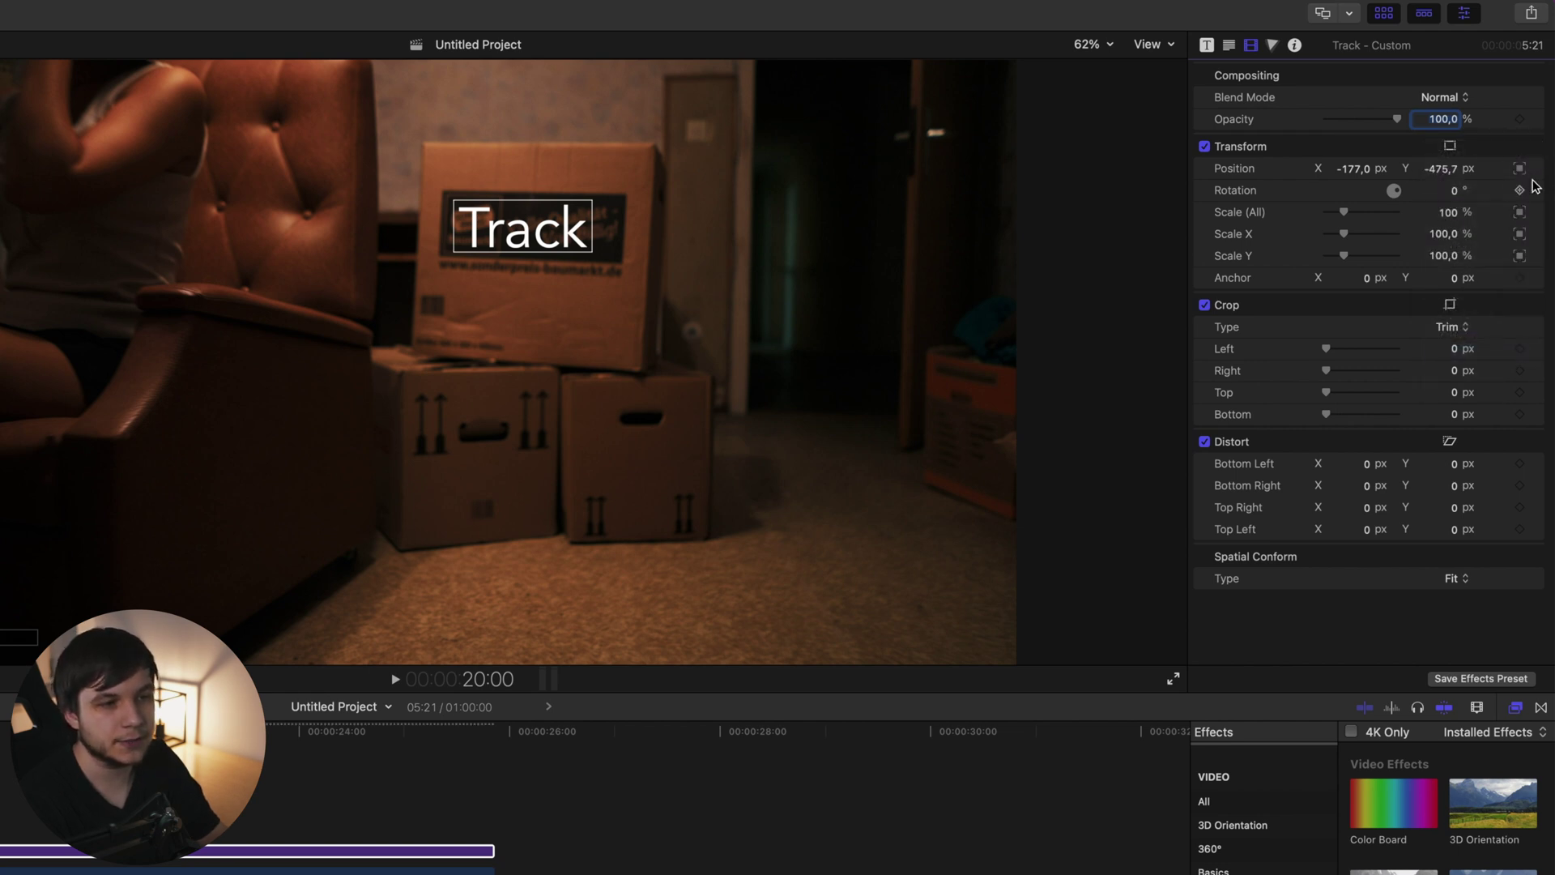
pyautogui.click(1537, 148)
pyautogui.click(1455, 357)
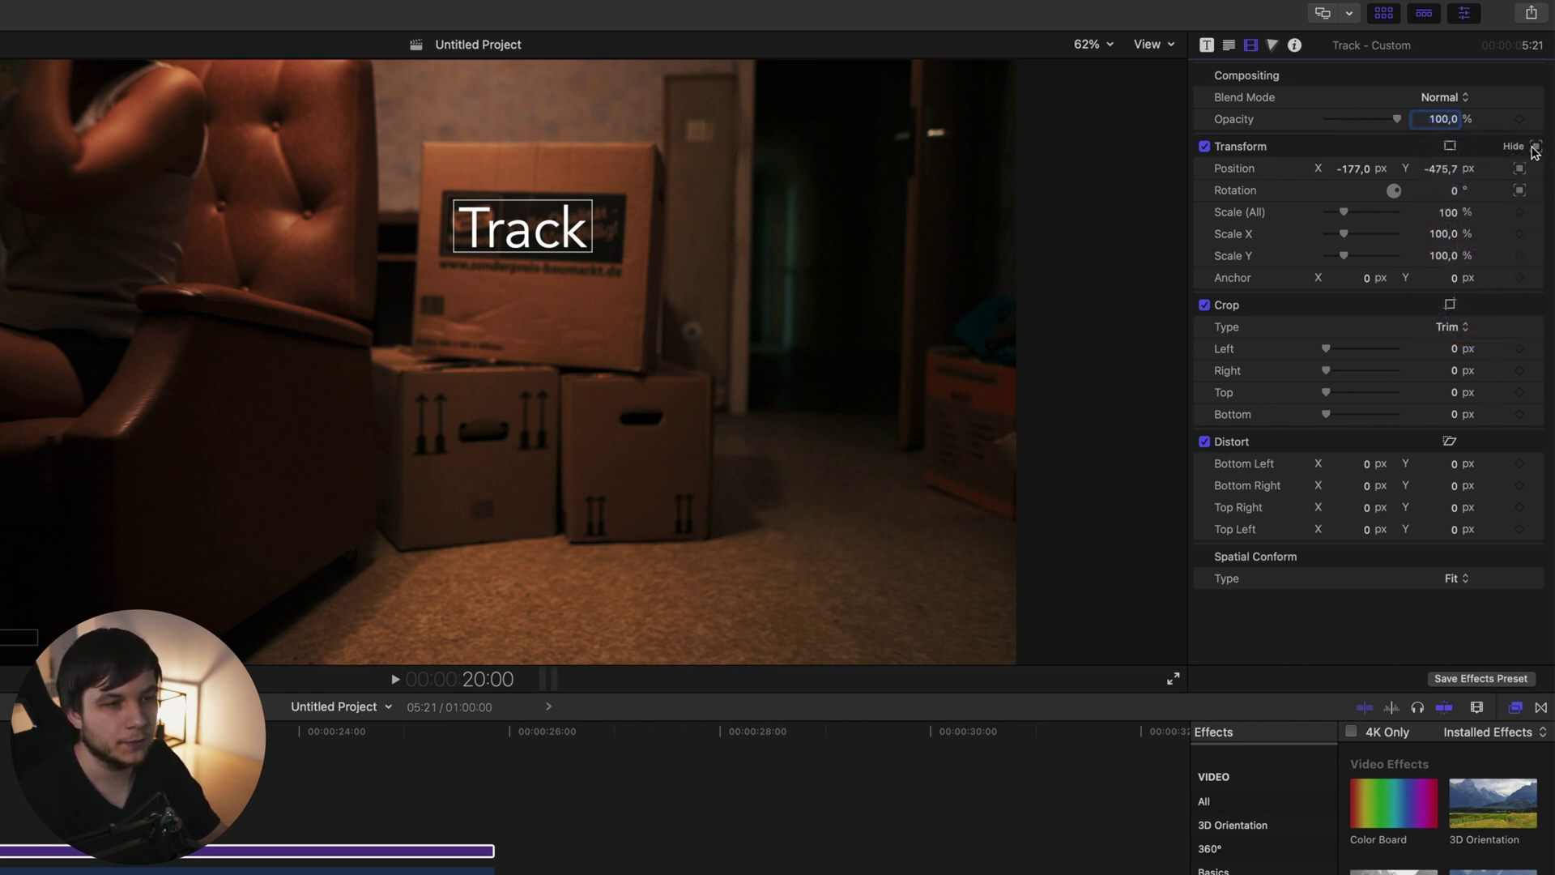
pyautogui.click(1535, 148)
pyautogui.click(1490, 344)
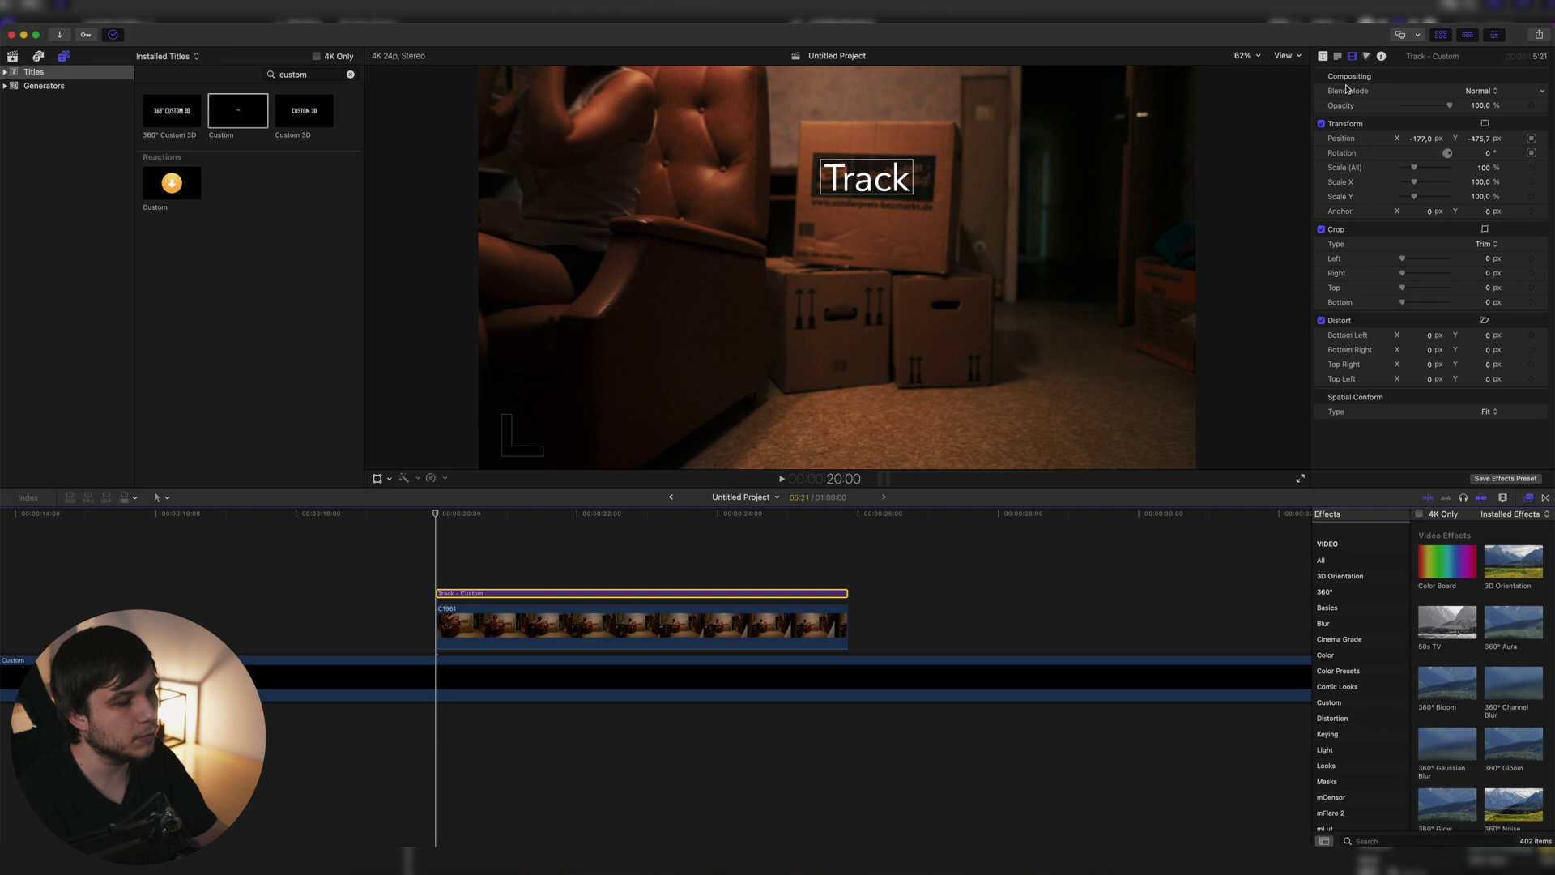
# - Name the box clip's tracker 'Tracker 1' and make it the Track title's tracking source
pyautogui.click(636, 621)
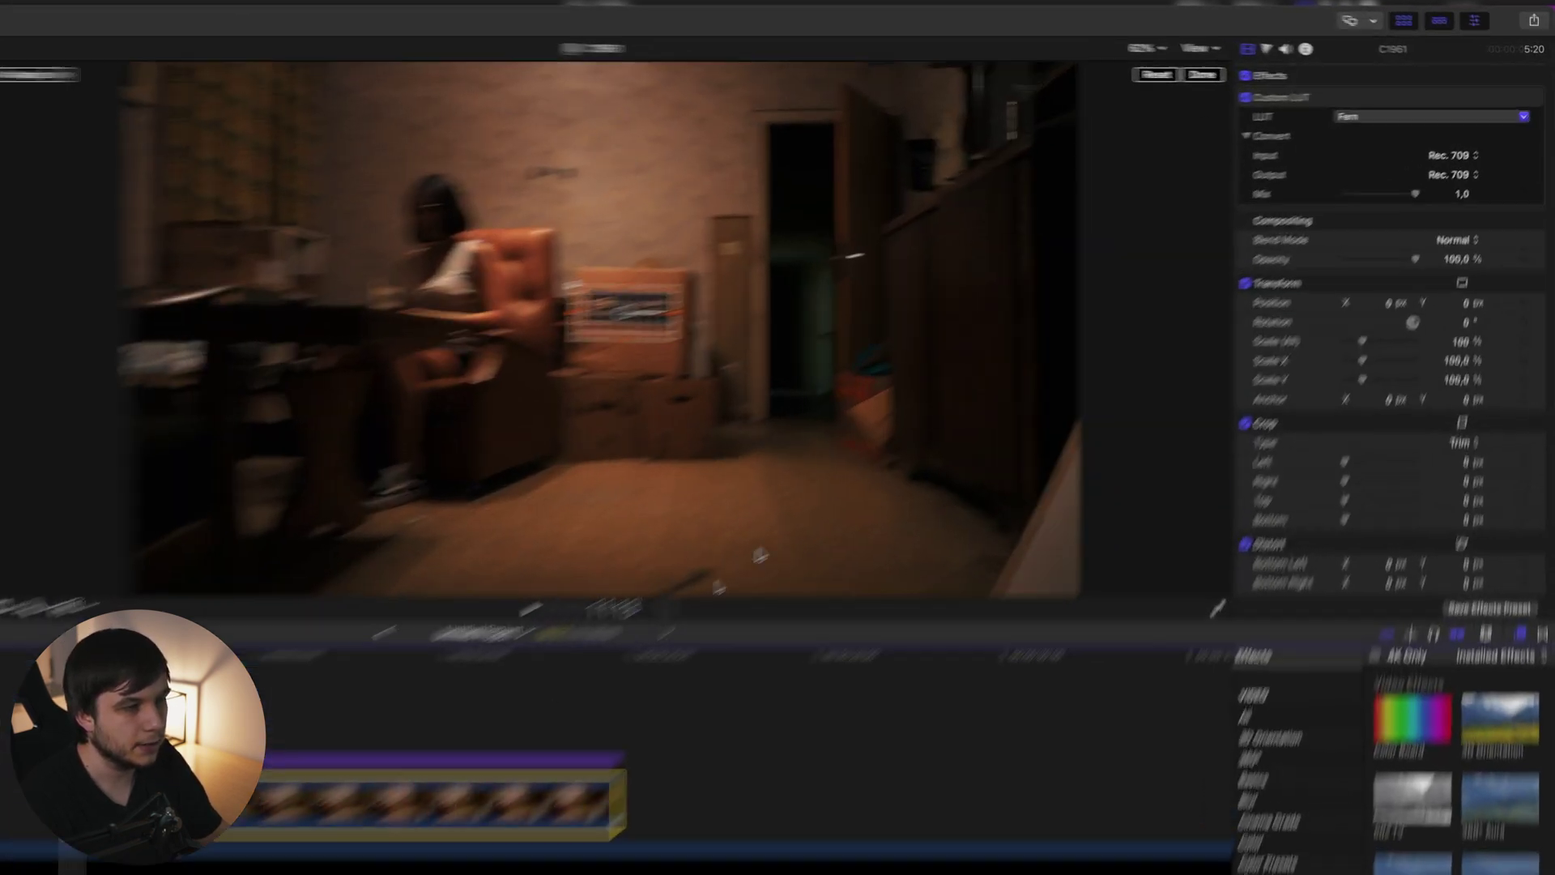
pyautogui.scroll(-6, 1434, 350)
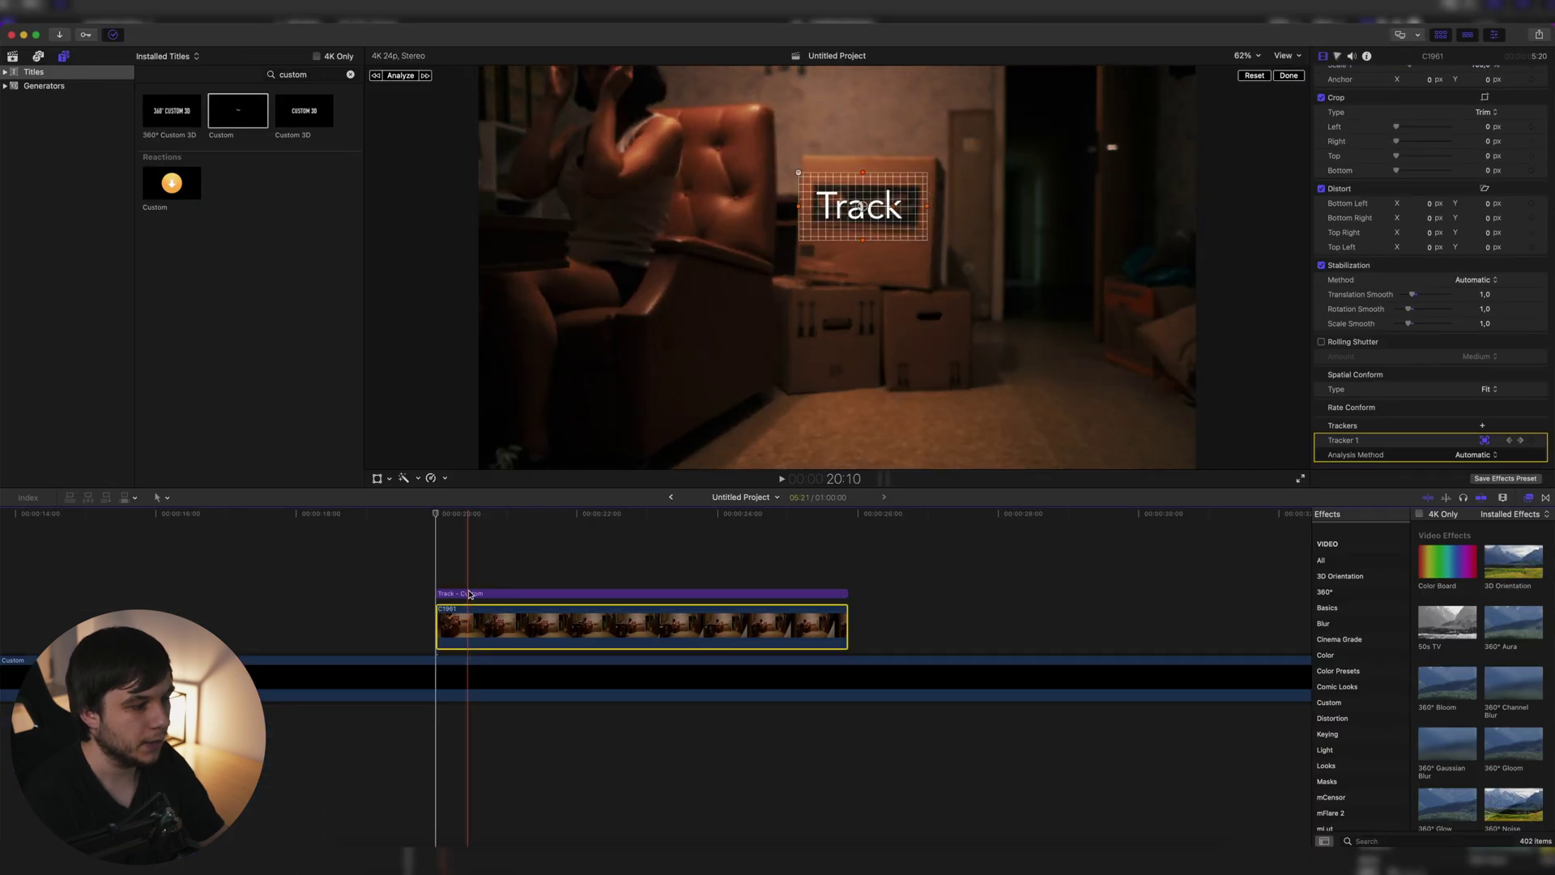
pyautogui.click(470, 595)
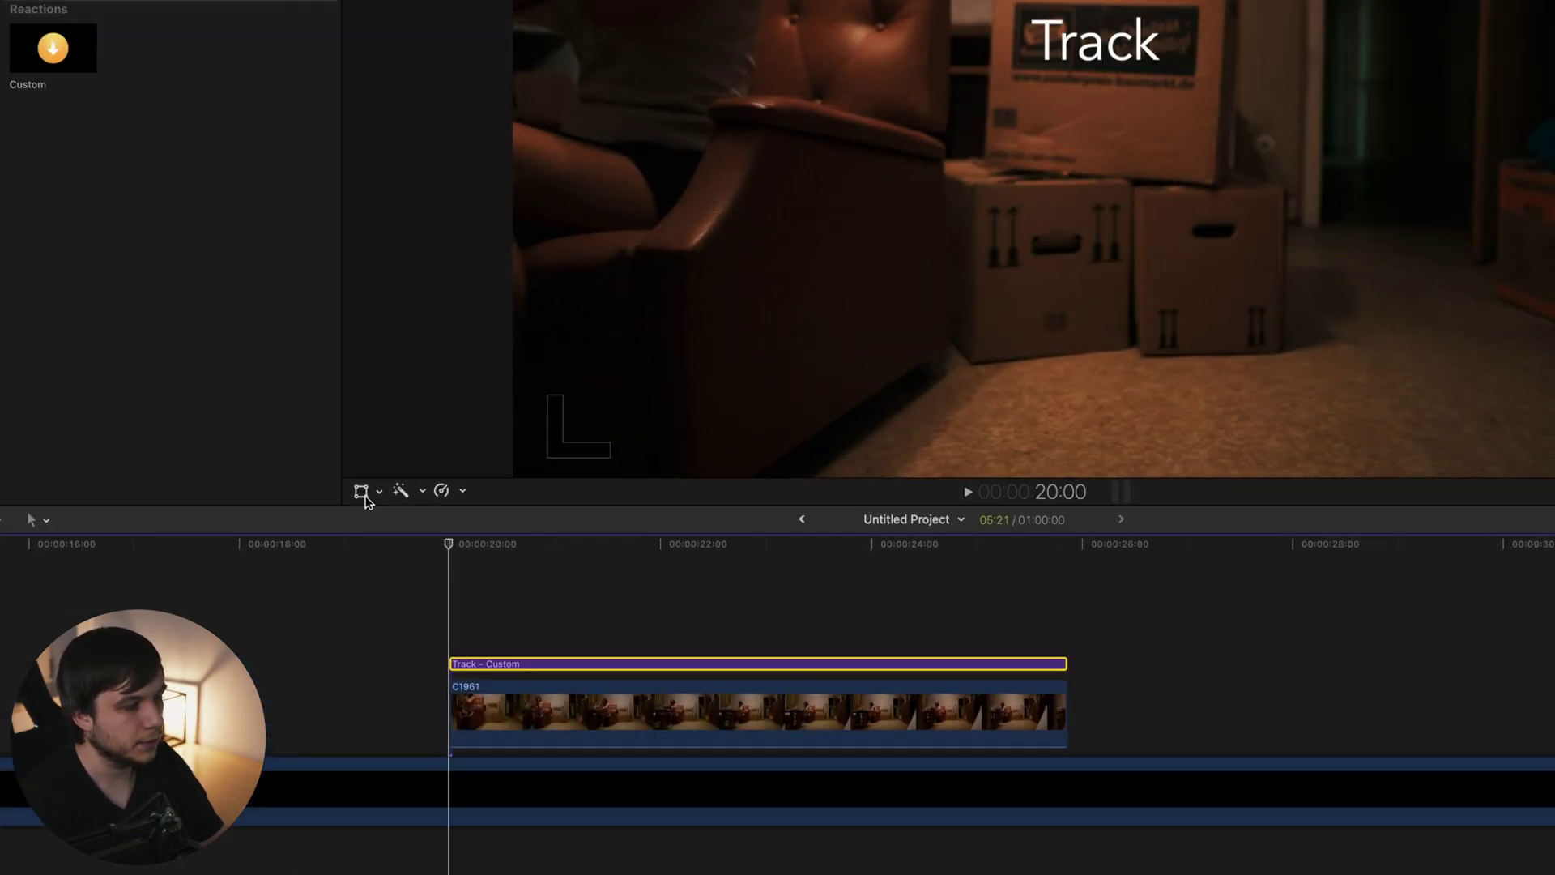
pyautogui.click(377, 478)
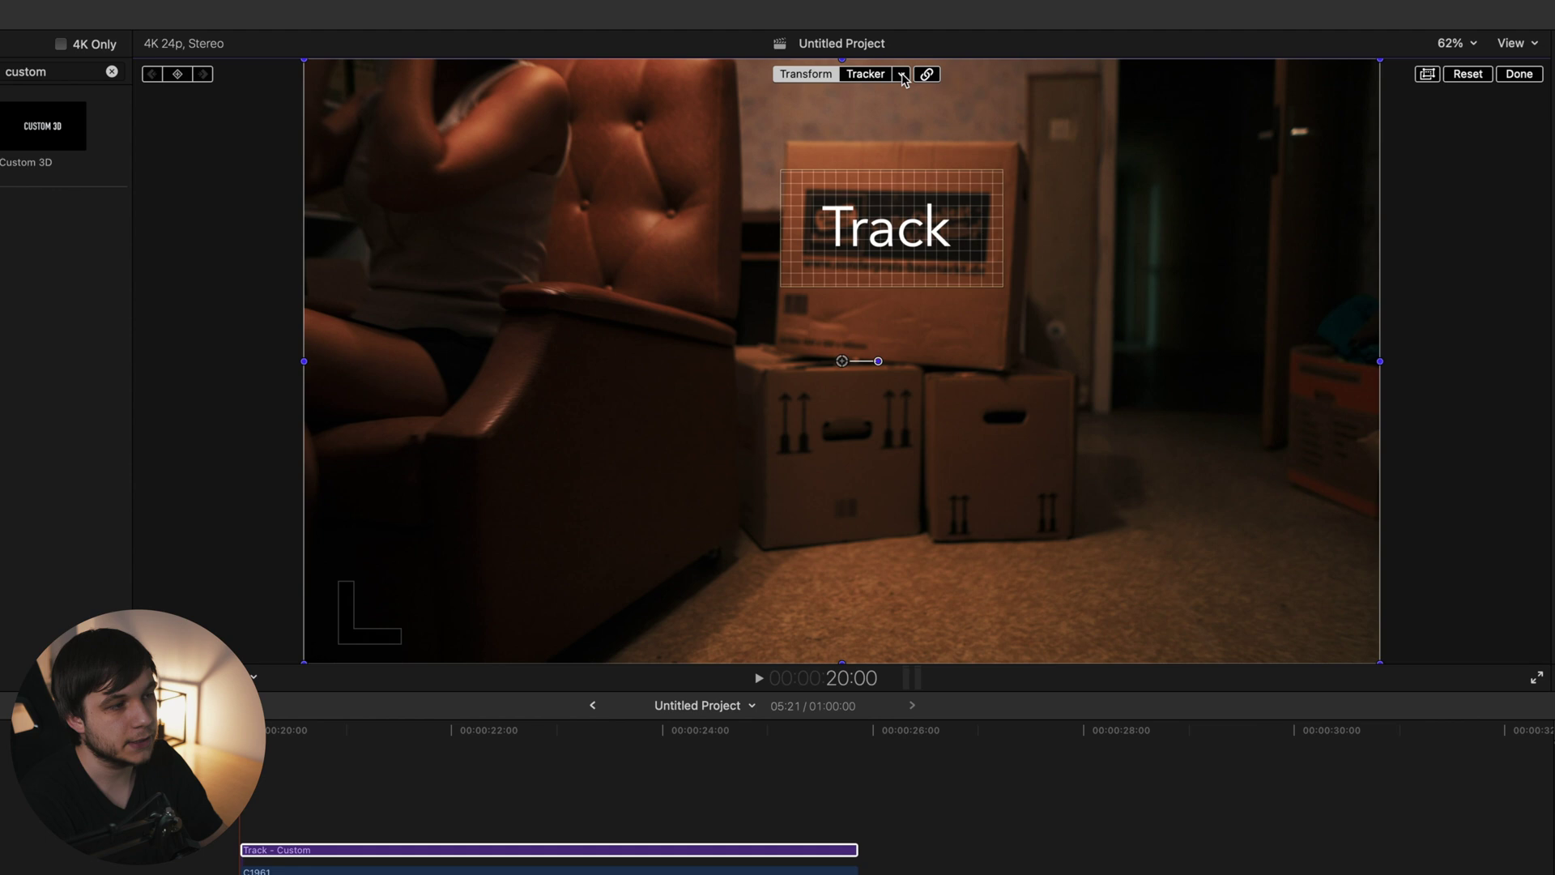
pyautogui.click(902, 75)
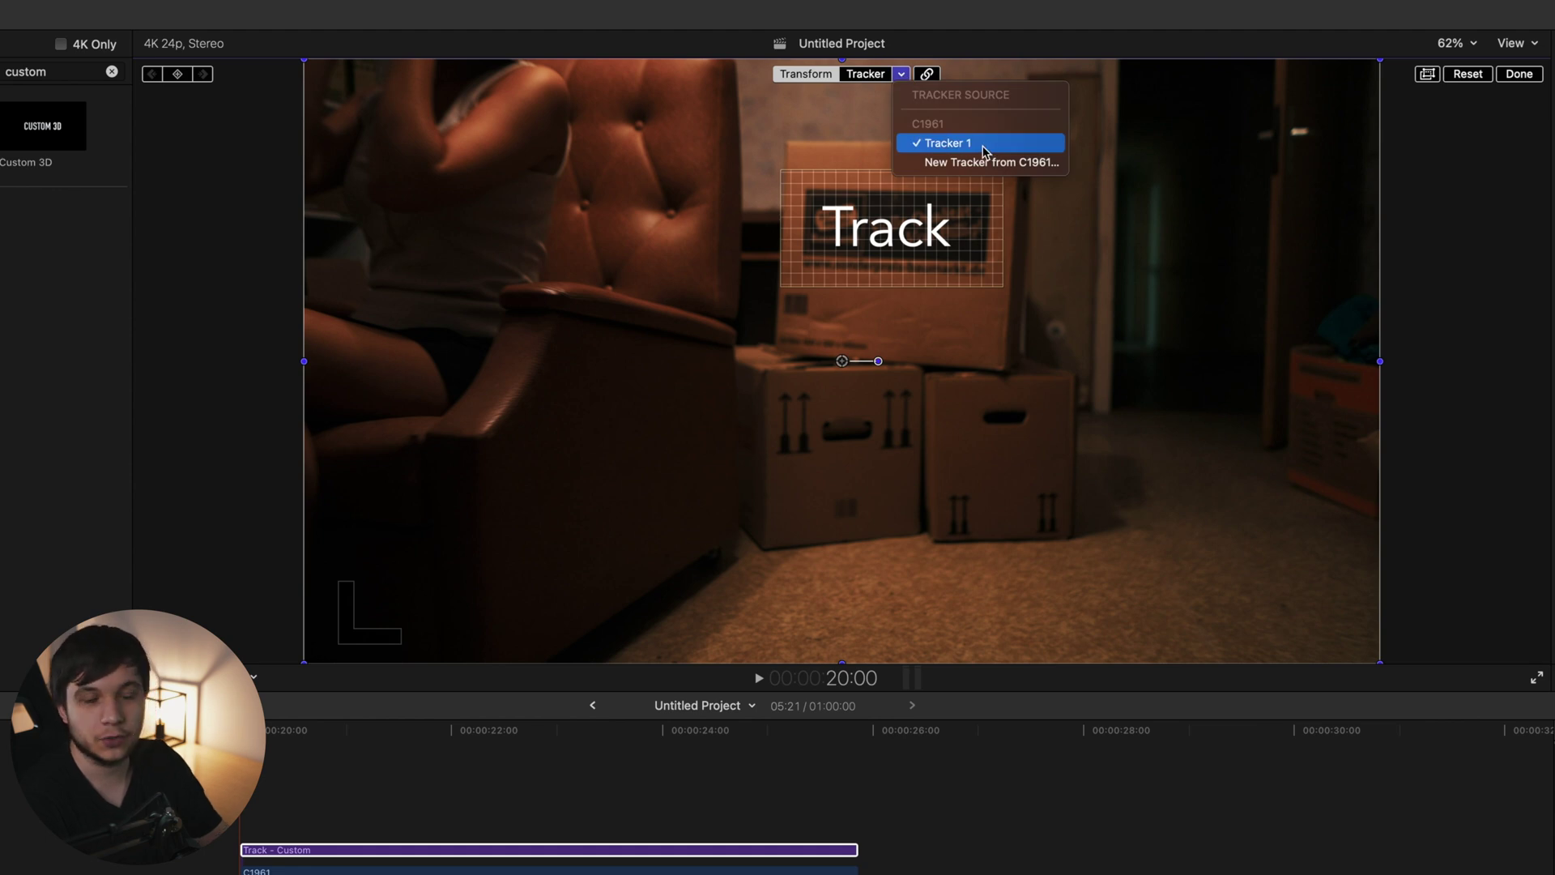
pyautogui.click(1498, 91)
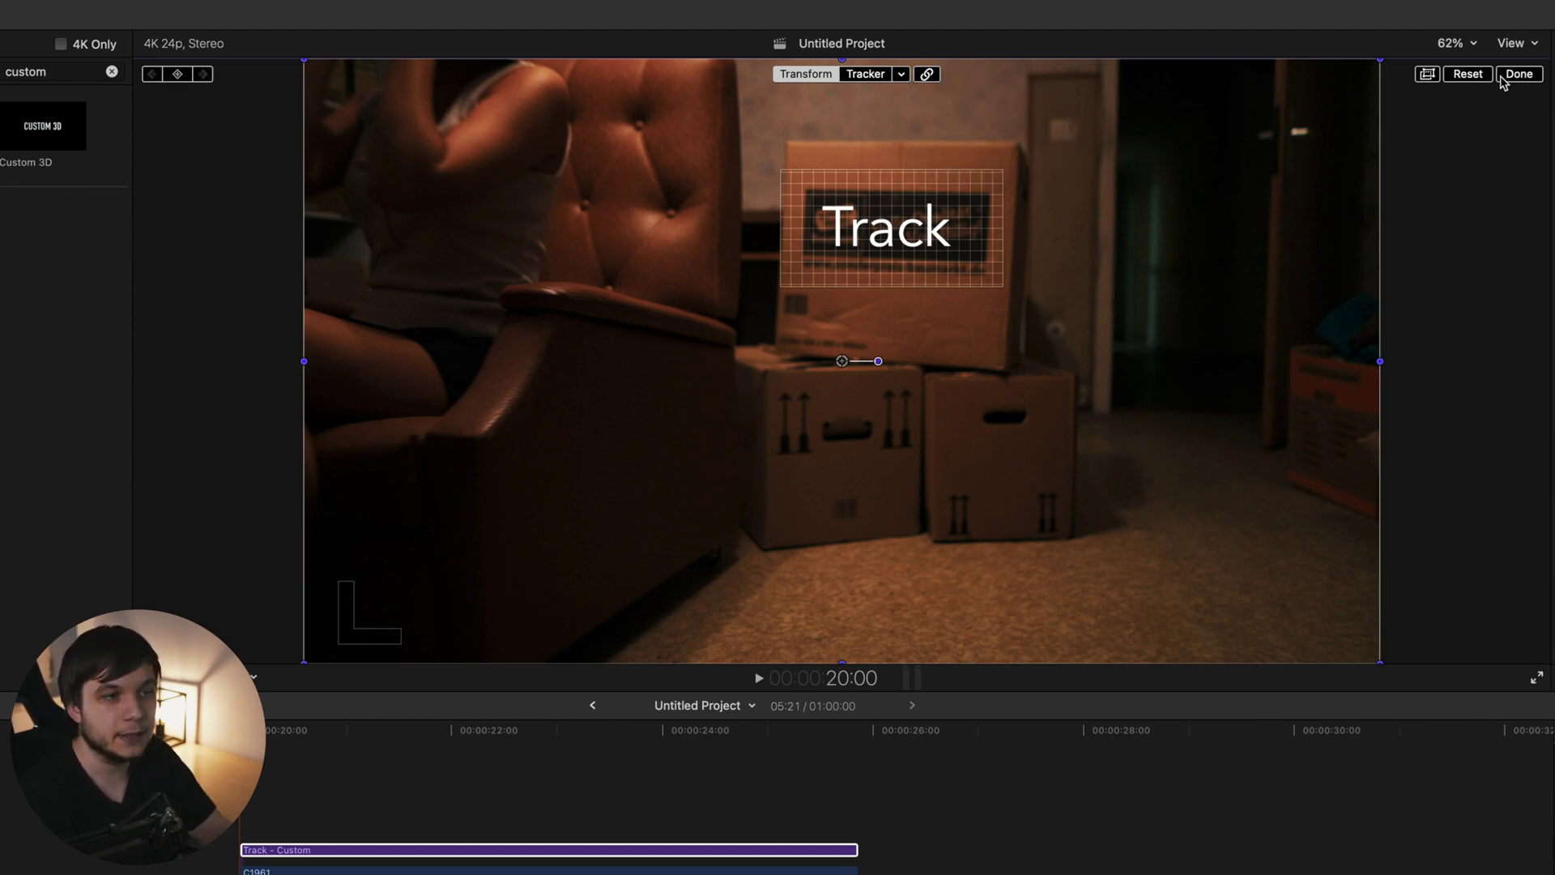